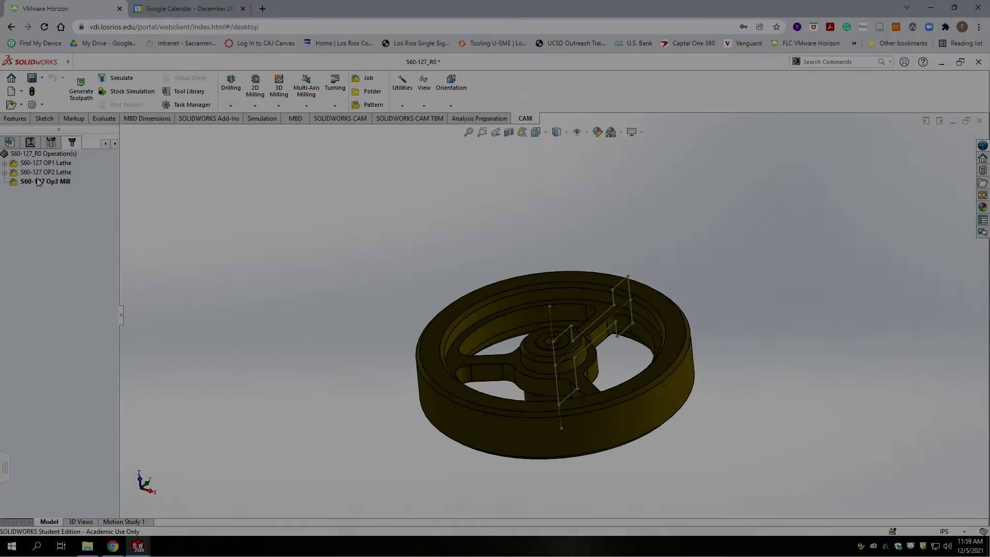
- Create a 2D Contour operation under S60-127 Op3 Mill using tool #3, the 1/8" flat end mill from S60-Mill-Tools
left_click(255, 98)
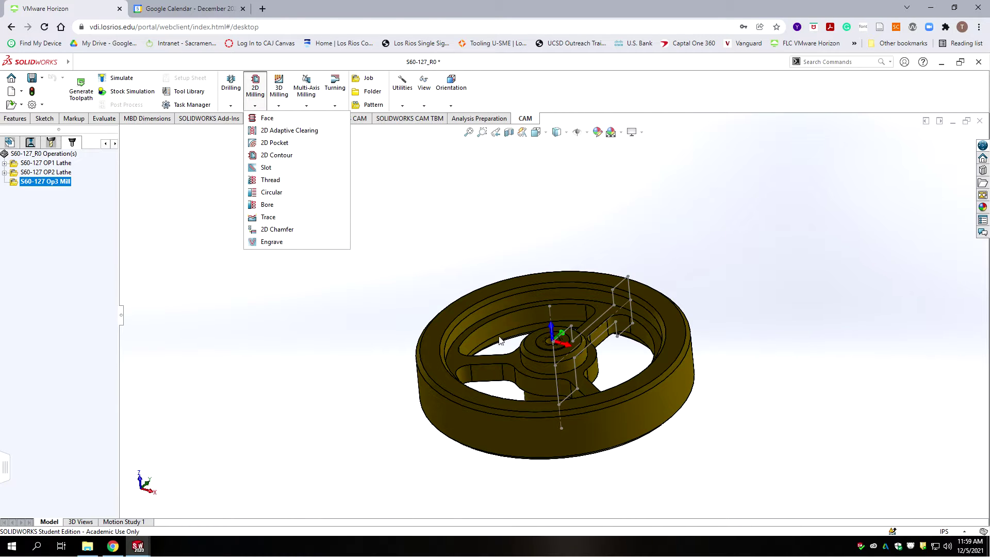
left_click(273, 155)
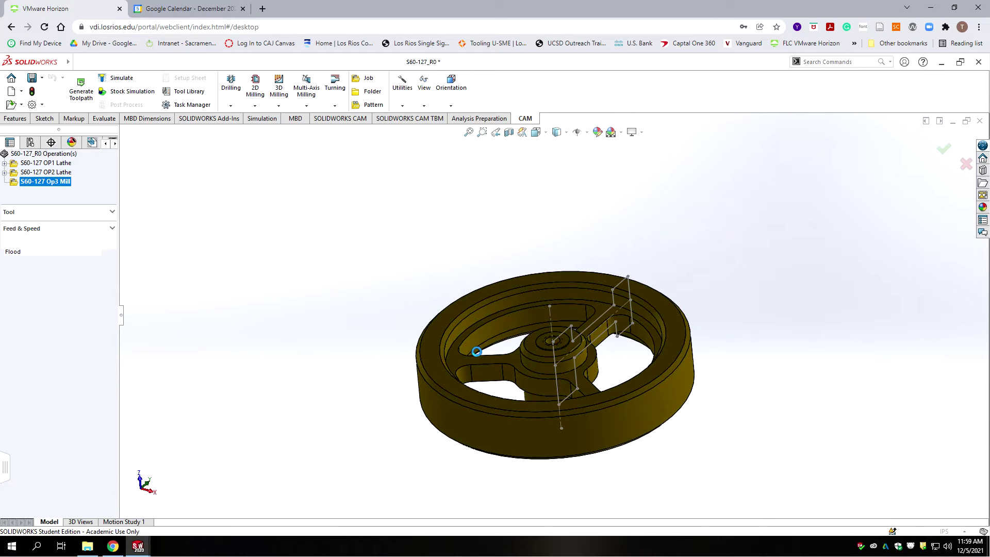
scroll(652, 340, "down", 3)
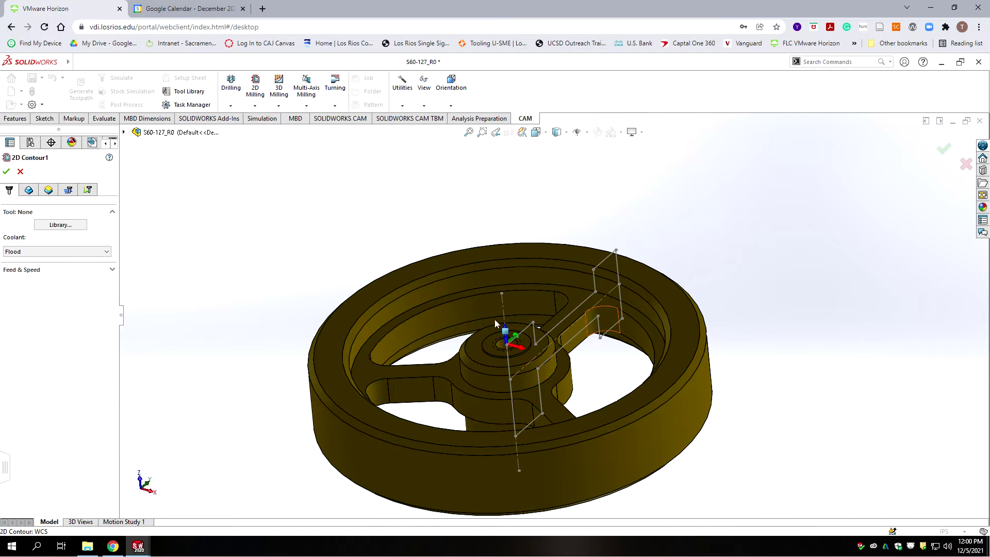
left_click(52, 228)
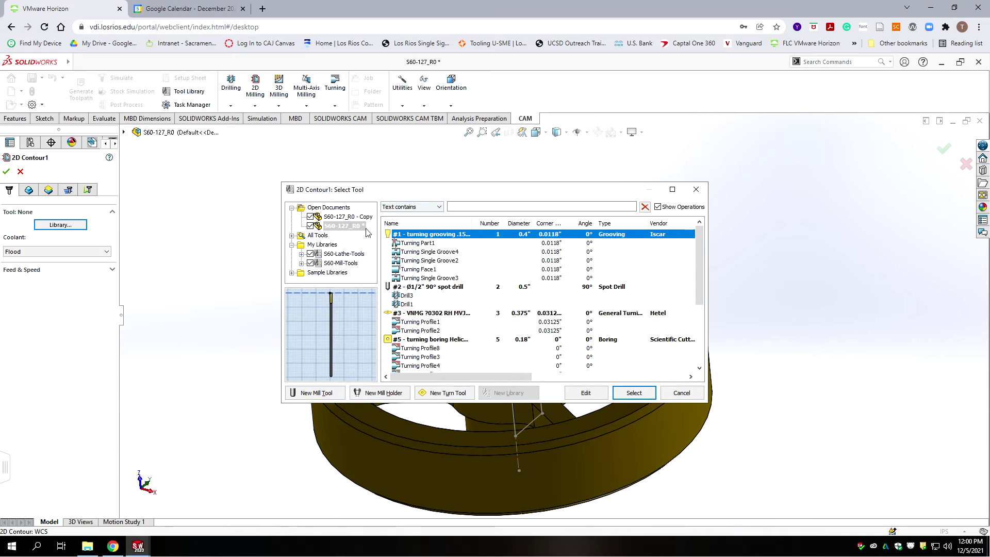
left_click(340, 263)
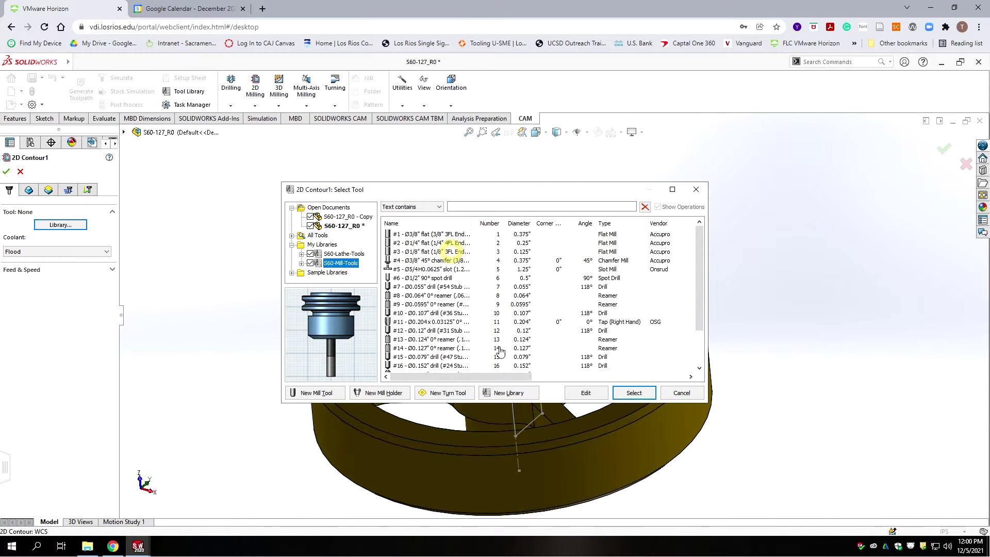
left_click(448, 252)
left_click(644, 396)
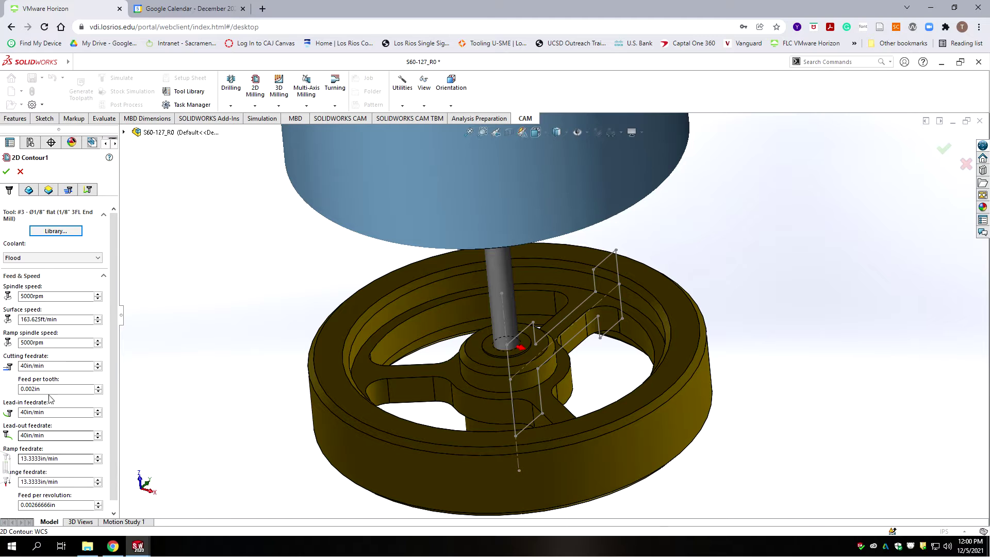
- Set the contour's lead-in and lead-out feedrates to 20 in/min
double_click(56, 412)
type("20")
double_click(57, 436)
type("20")
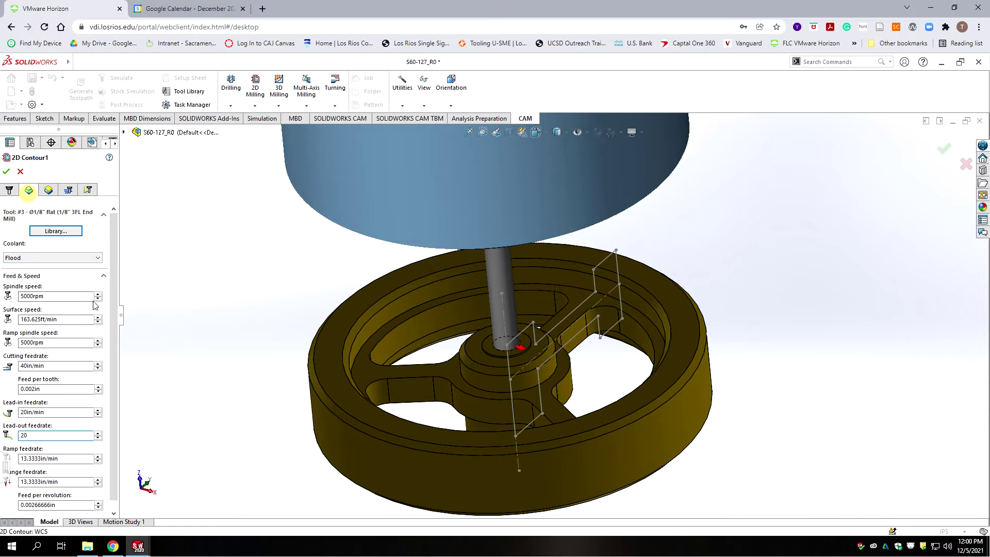
- Select the lower edge loops of the three openings between the wheel spokes as the contours to machine
left_click(29, 189)
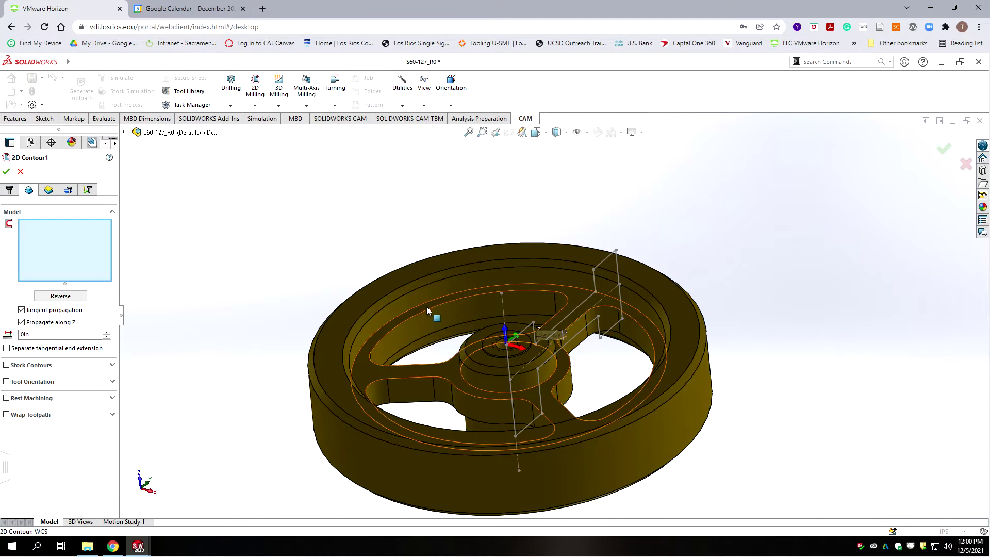
scroll(460, 366, "down", 3)
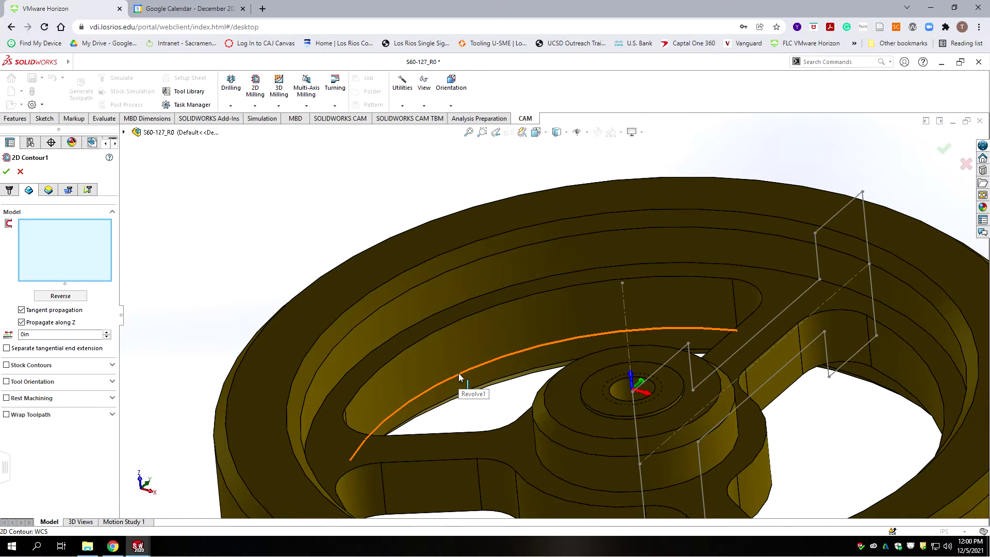
left_click(459, 373)
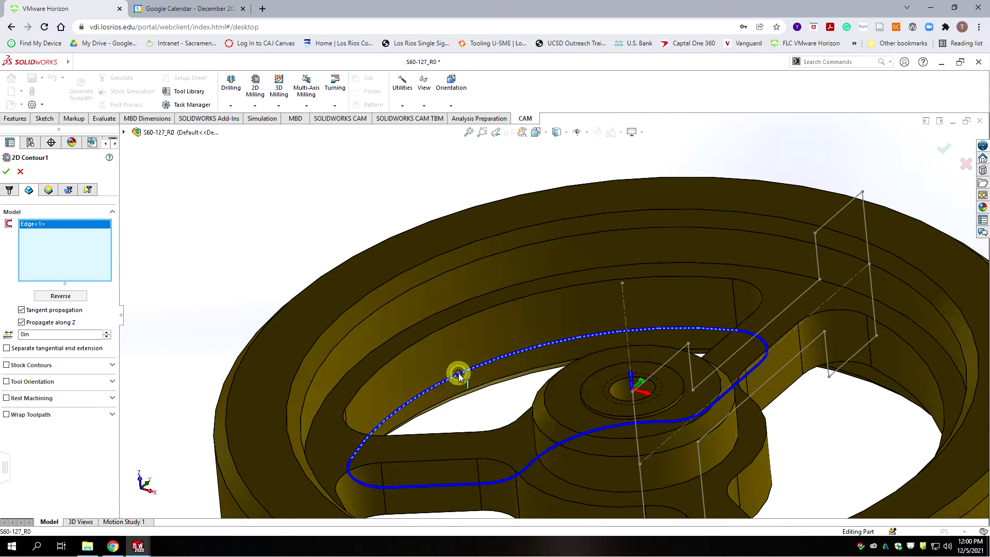
left_click(885, 378)
scroll(541, 410, "up", 5)
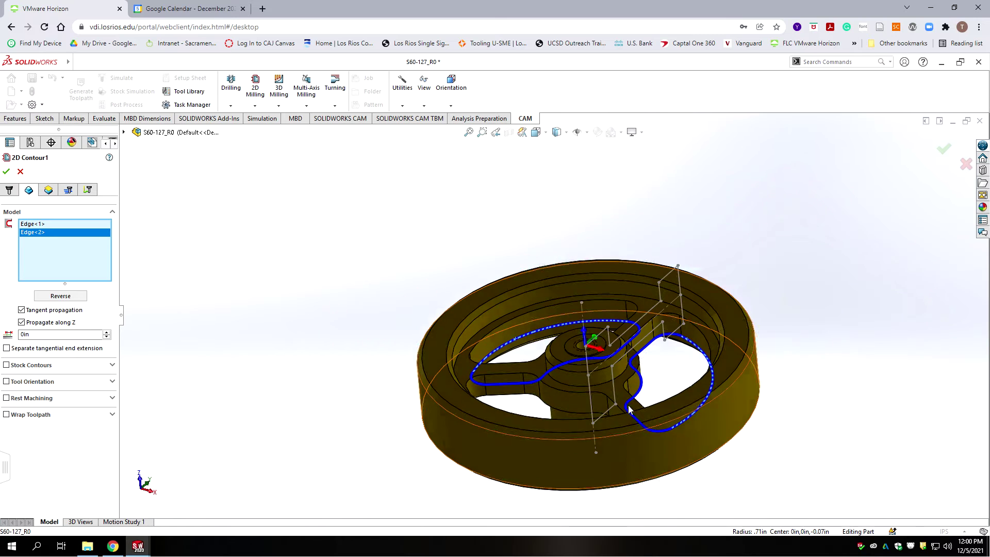
scroll(541, 410, "down", 2)
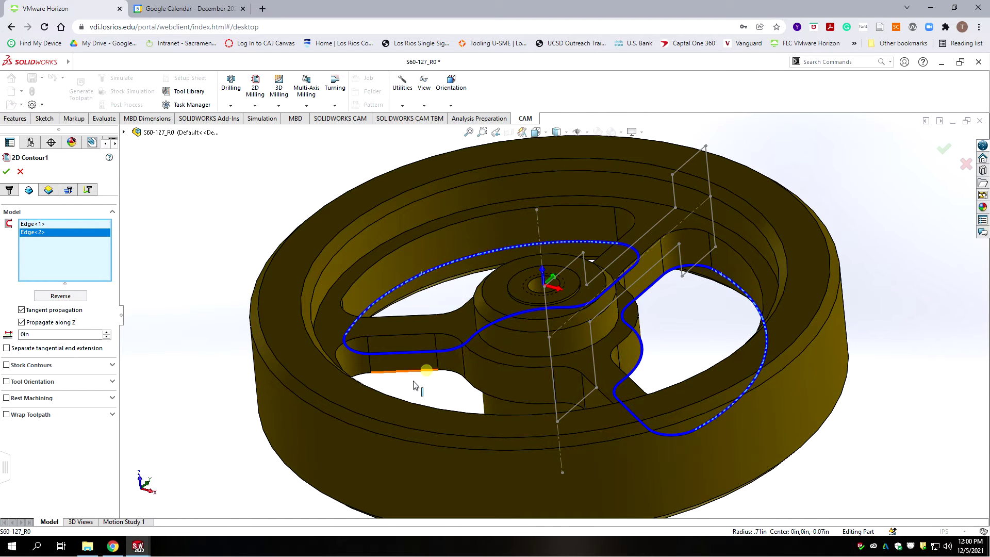
left_click(427, 370)
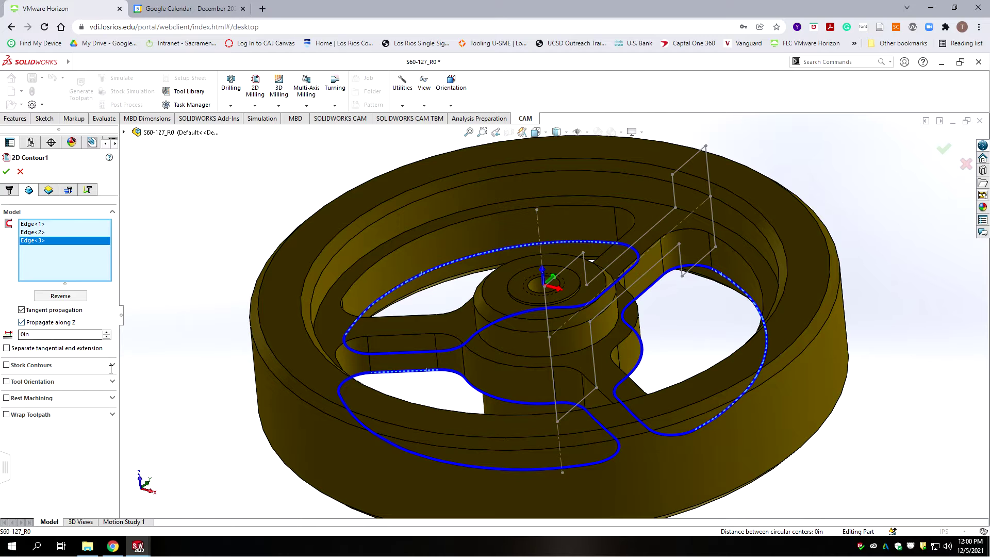
- Reference the feed height to From Stock Top and the top height to From Selection, using the upper face of the spokes
left_click(48, 190)
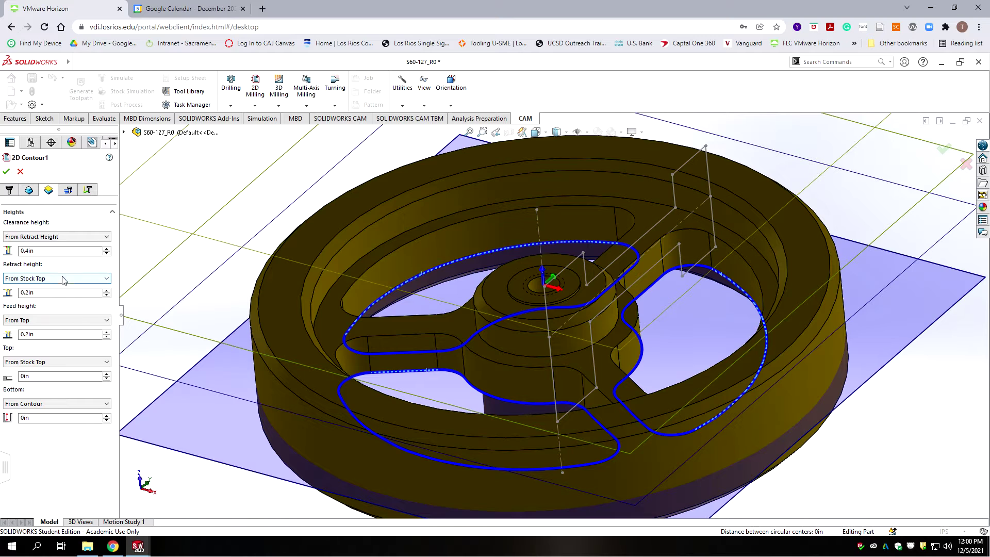
left_click(57, 321)
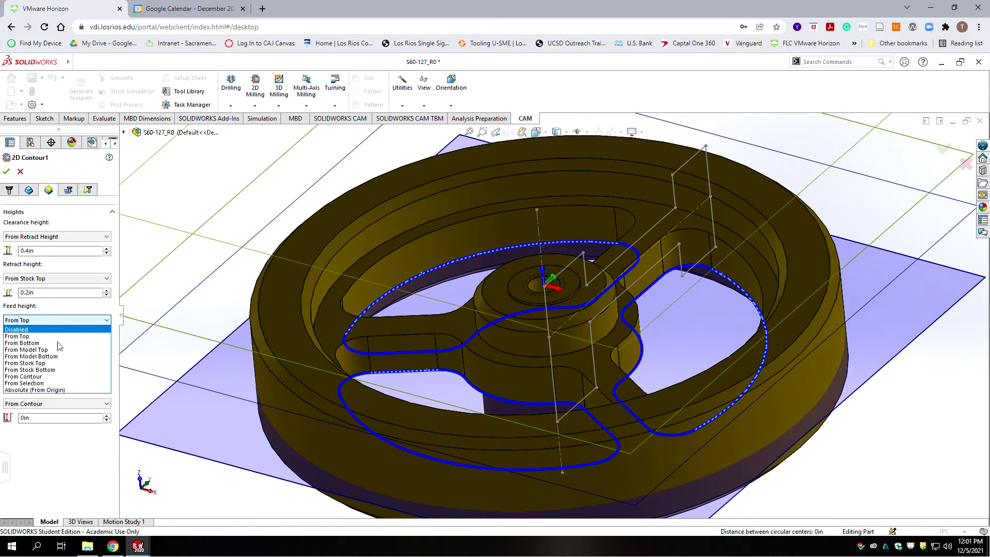
left_click(36, 363)
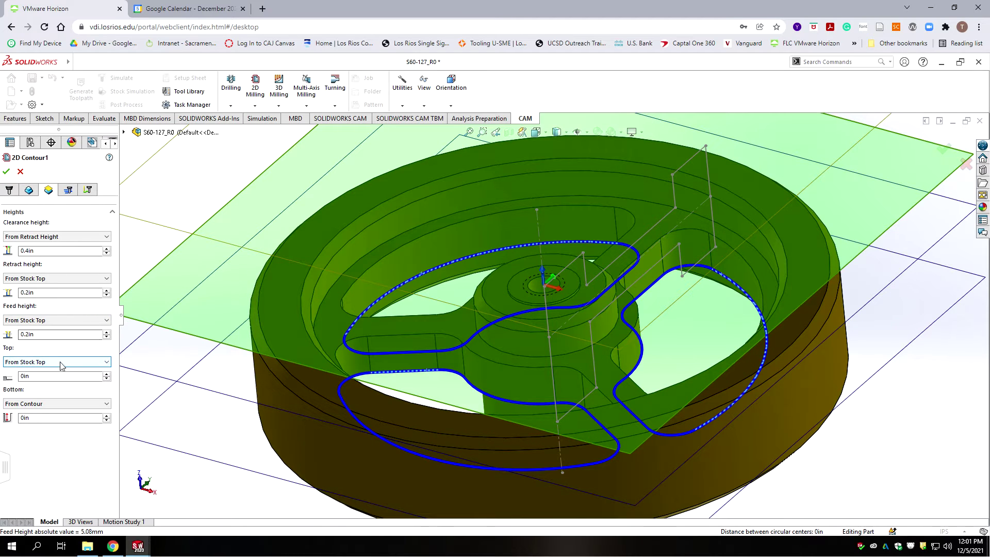
mouse_move(62, 366)
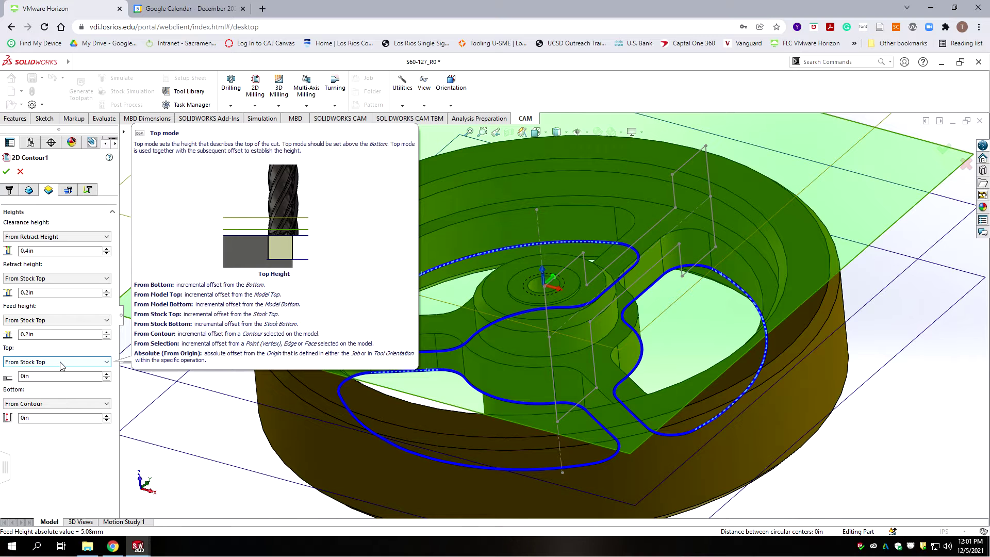
left_click(61, 362)
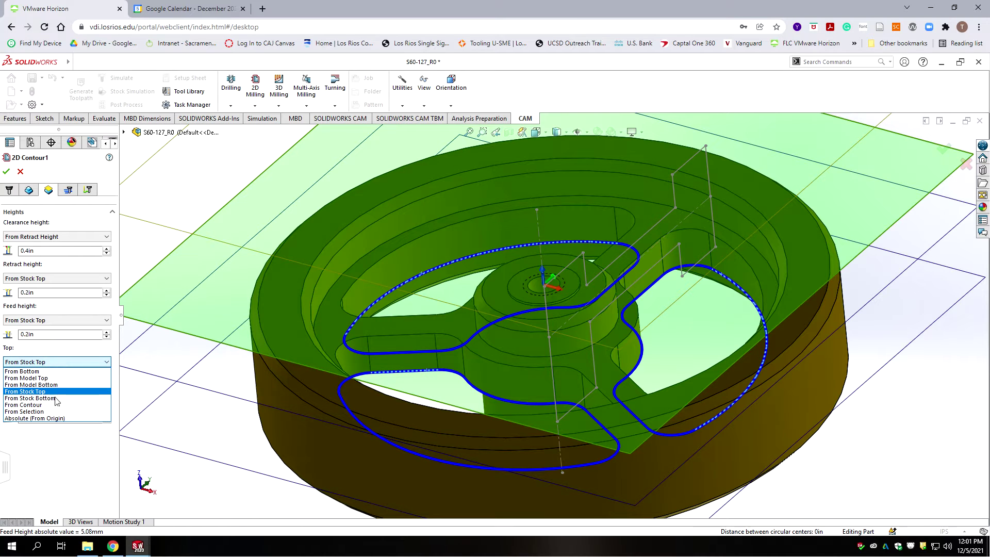
left_click(24, 412)
left_click(329, 310)
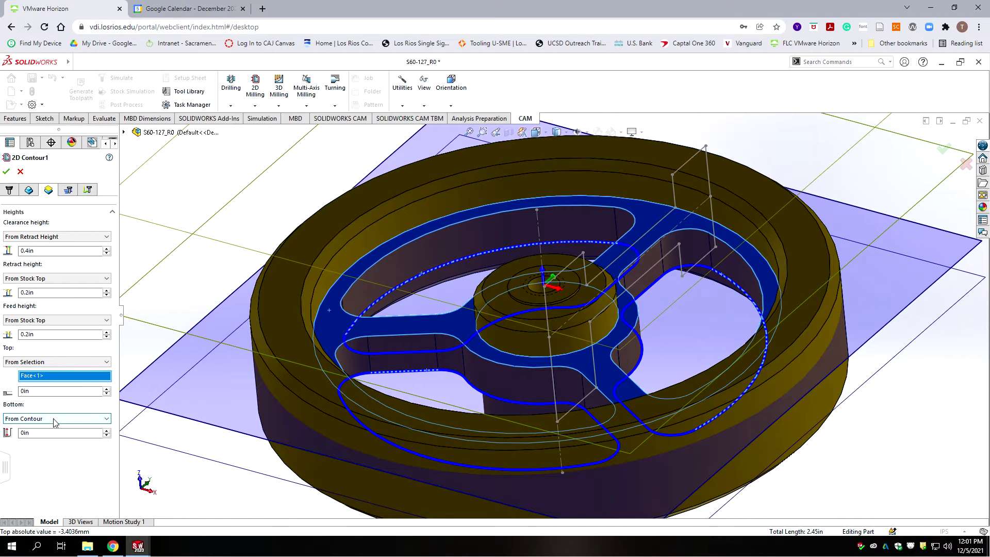
- Set the bottom height offset from the contour to -0.01 in
mouse_move(54, 422)
left_click(26, 433)
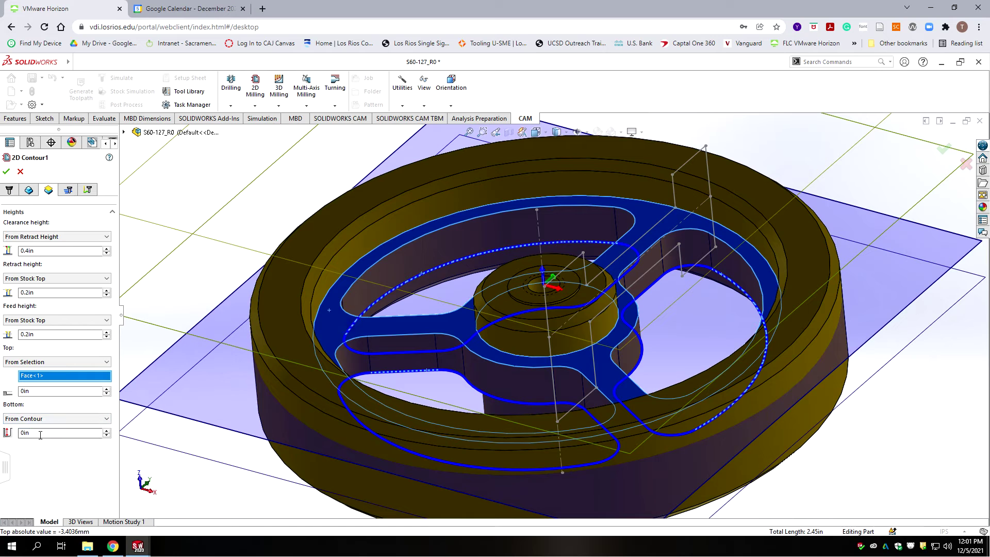
type("-.01")
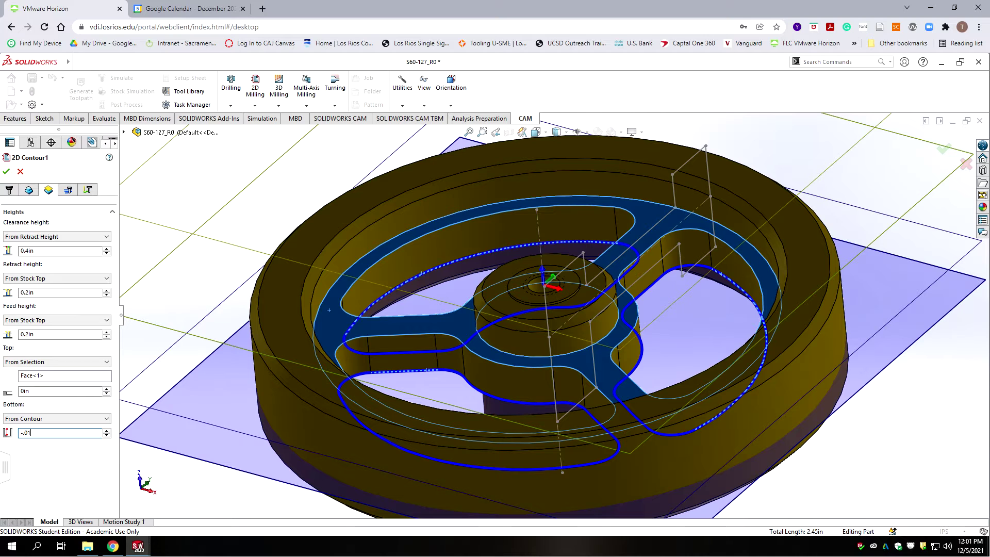
- Set the contour's compensation type to Wear and its finishing feedrate to 20 in/min
left_click(68, 190)
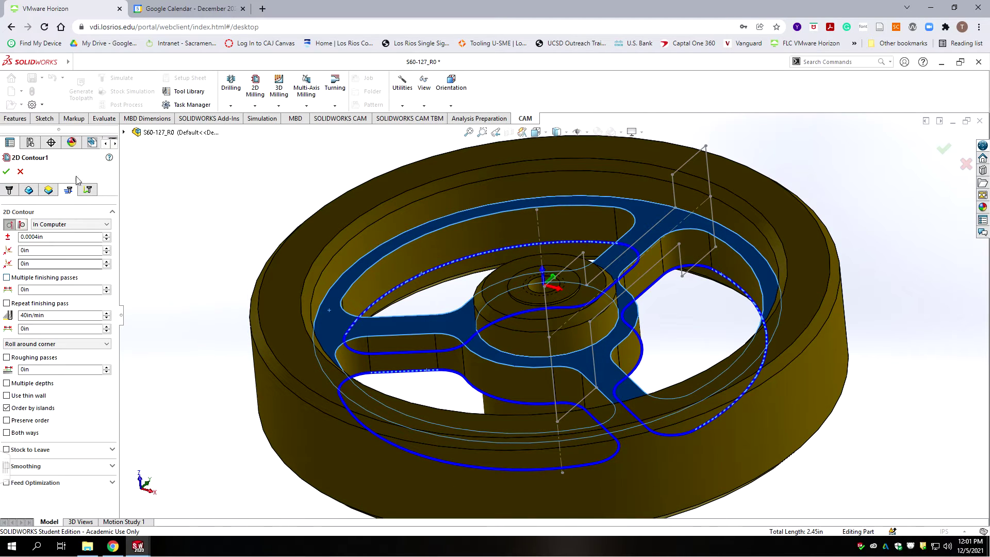
left_click(48, 225)
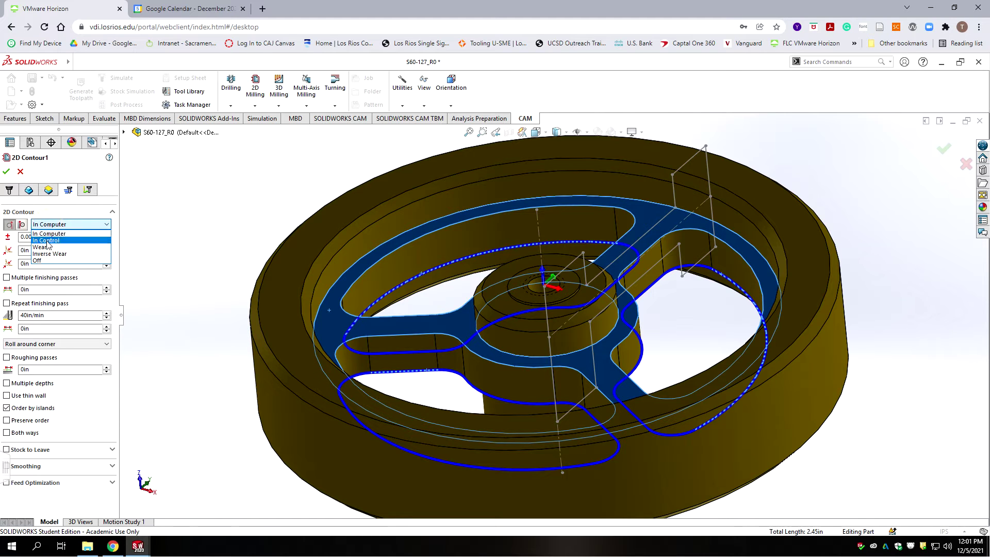
left_click(46, 247)
left_click(62, 302)
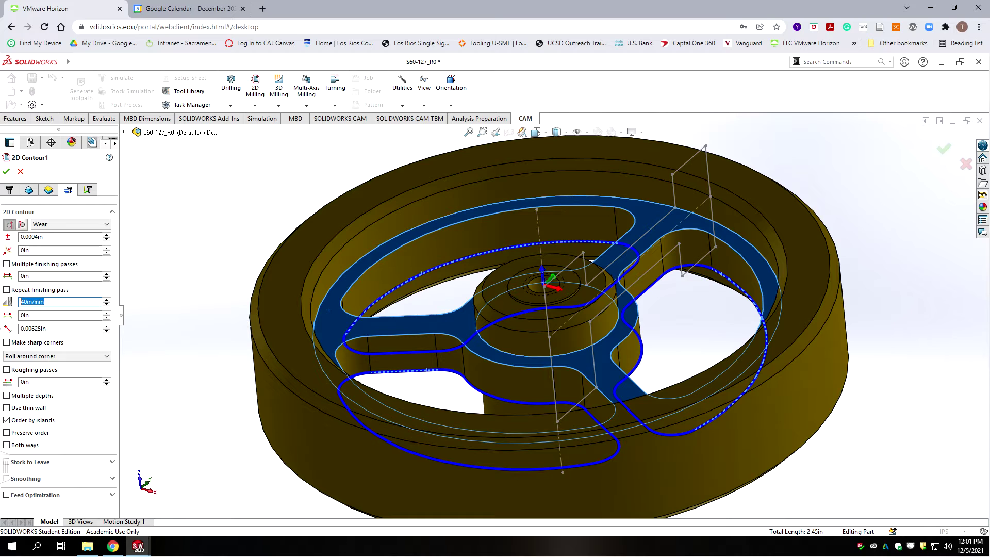
type("20")
- Enable roughing passes and set the finishing pass stepover to 0.005 in
left_click(6, 370)
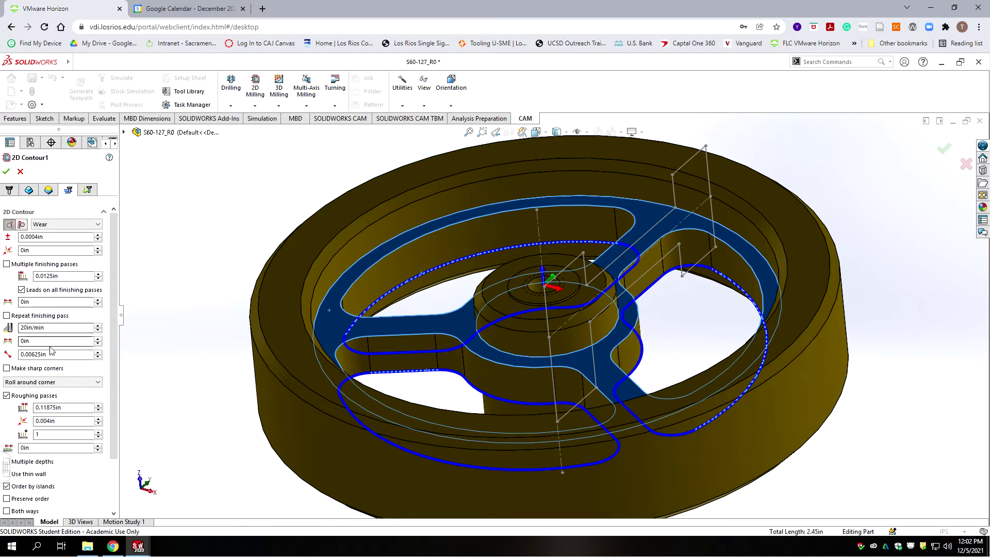
double_click(54, 275)
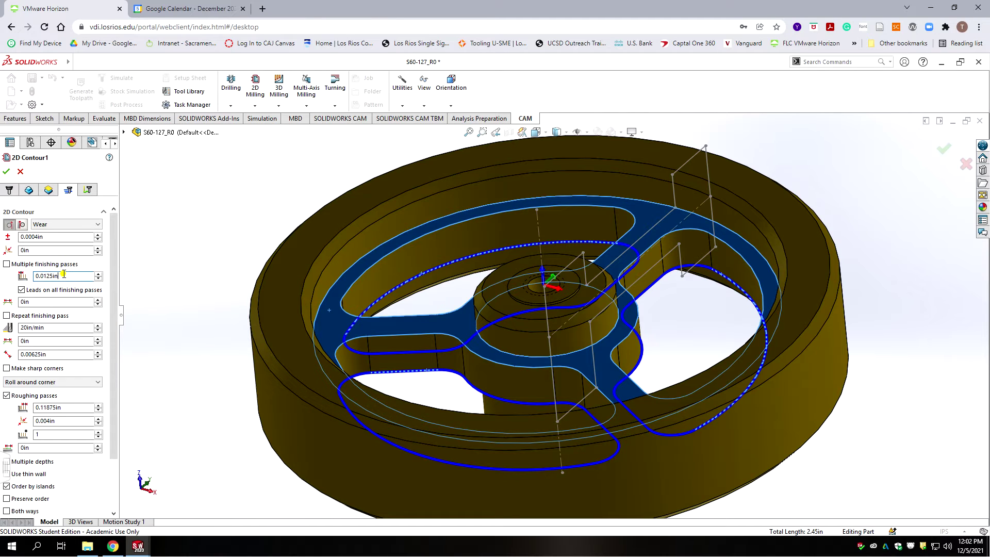
type(".005")
- Configure the roughing passes with a 0.03 in stepover and 2 passes
left_click_drag(114, 367, 113, 424)
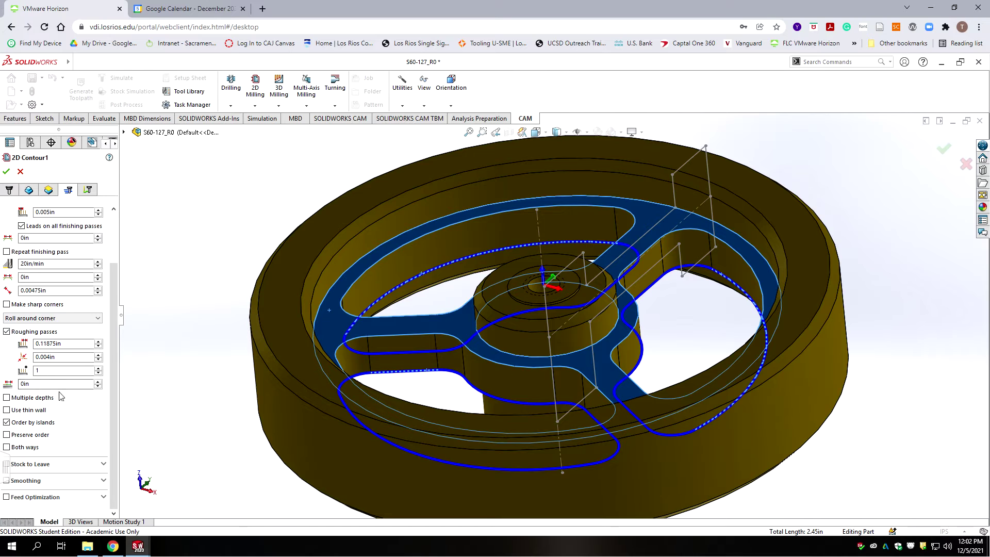
left_click(61, 344)
double_click(61, 344)
mouse_move(49, 396)
type(".03")
key("Tab")
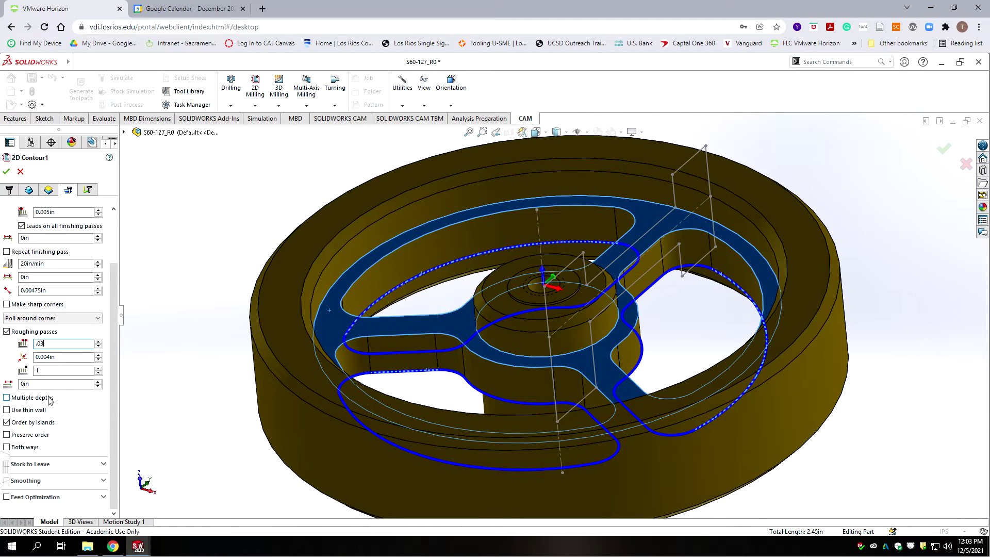
double_click(38, 371)
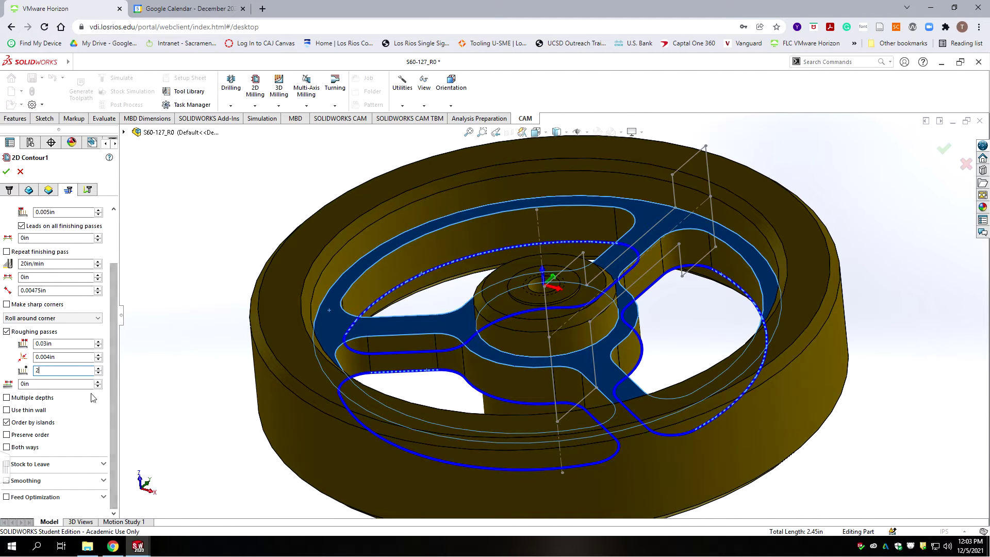
left_click(118, 314)
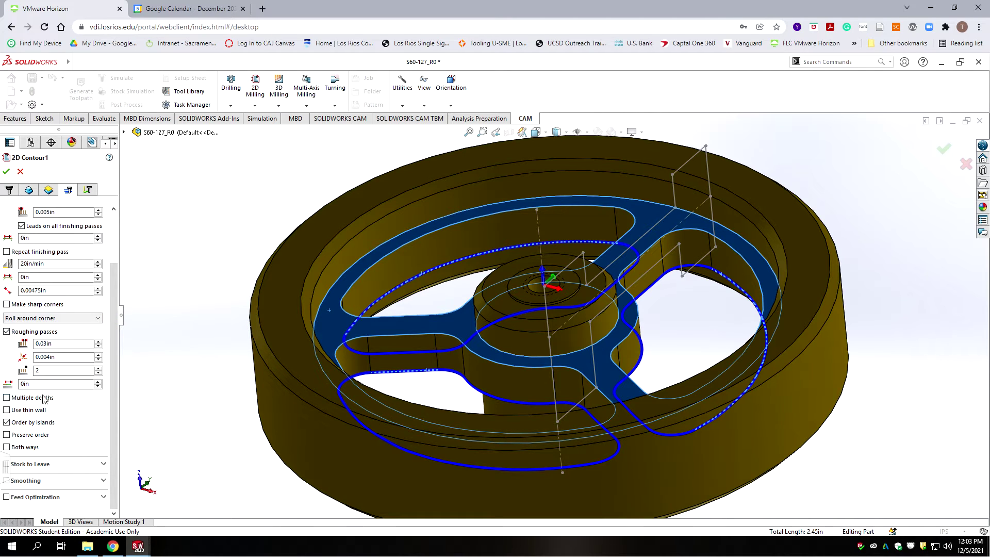
- Enable multiple depths with a 0.03 in roughing stepdown, finishing only at final depth, and even stepdowns
left_click(6, 398)
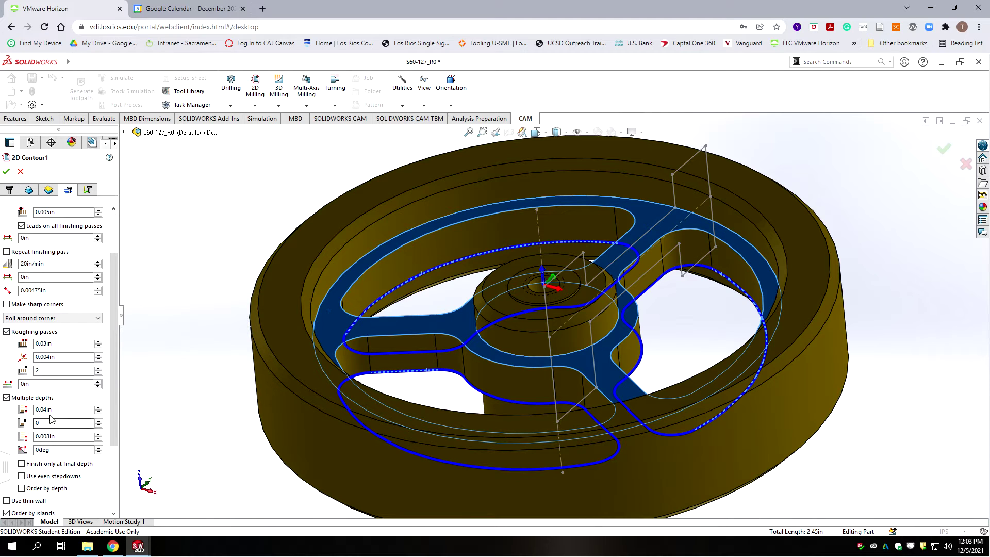
left_click_drag(58, 410, 10, 405)
type(".03")
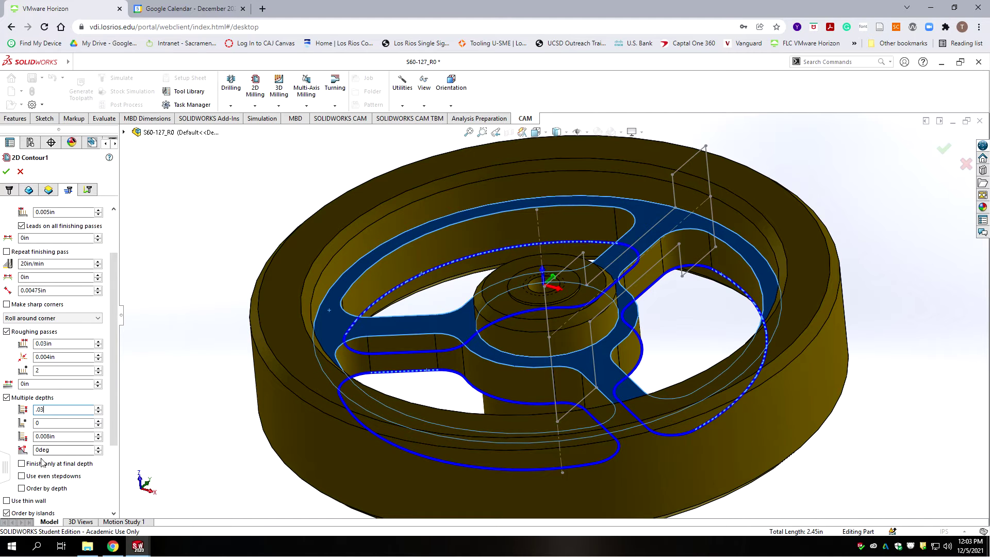
scroll(113, 407, "down", 2)
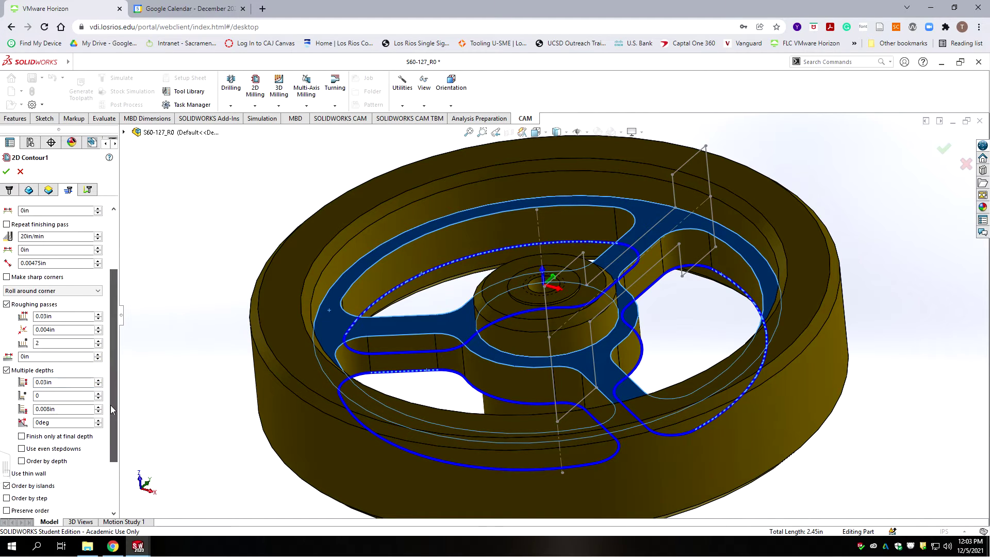
left_click_drag(114, 408, 113, 430)
left_click(22, 393)
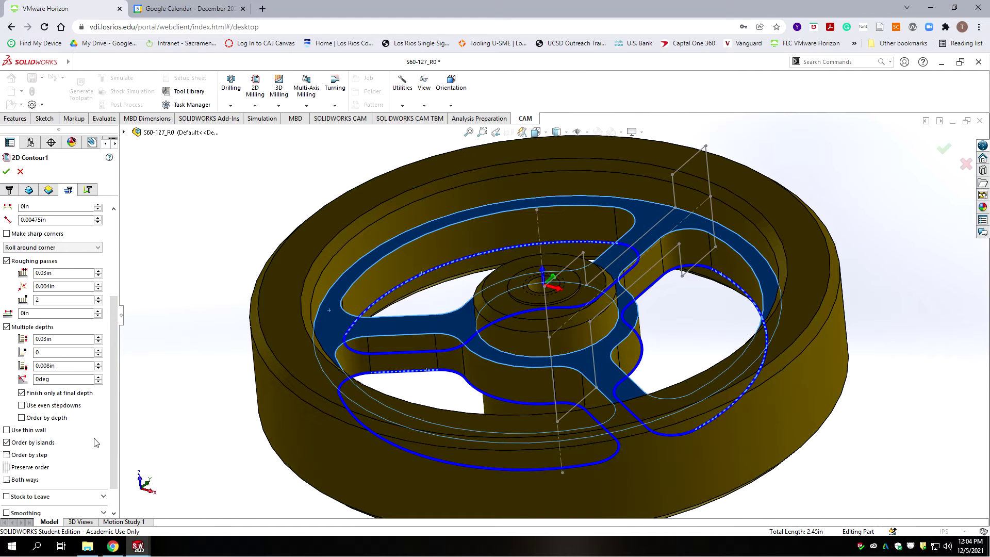
left_click(22, 406)
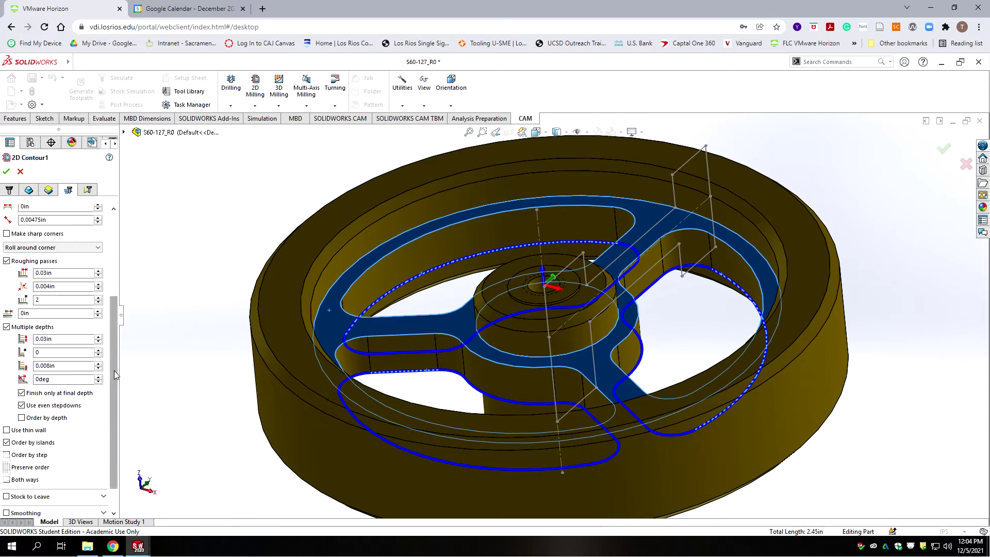
- Enable toolpath smoothing for the 2D Contour operation
left_click_drag(114, 371, 111, 410)
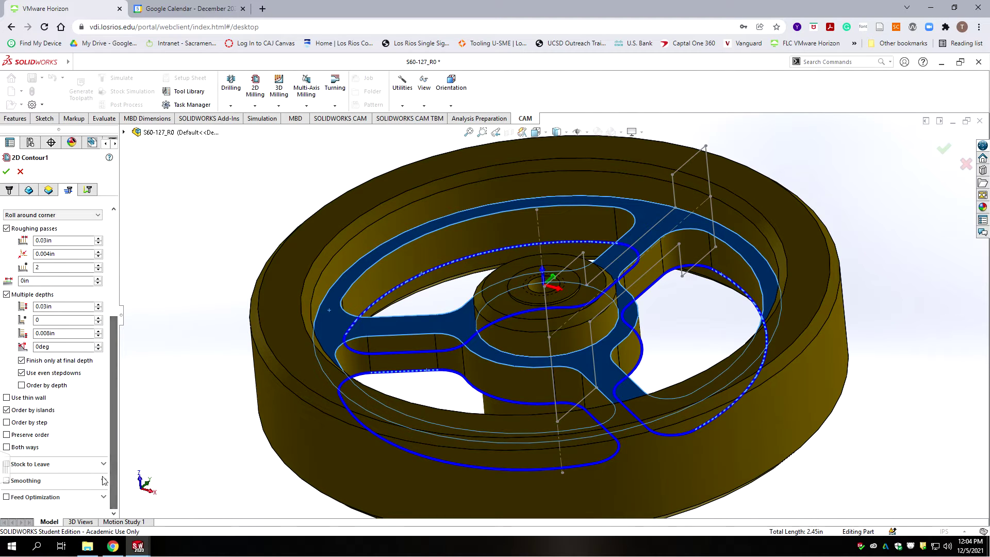
mouse_move(105, 484)
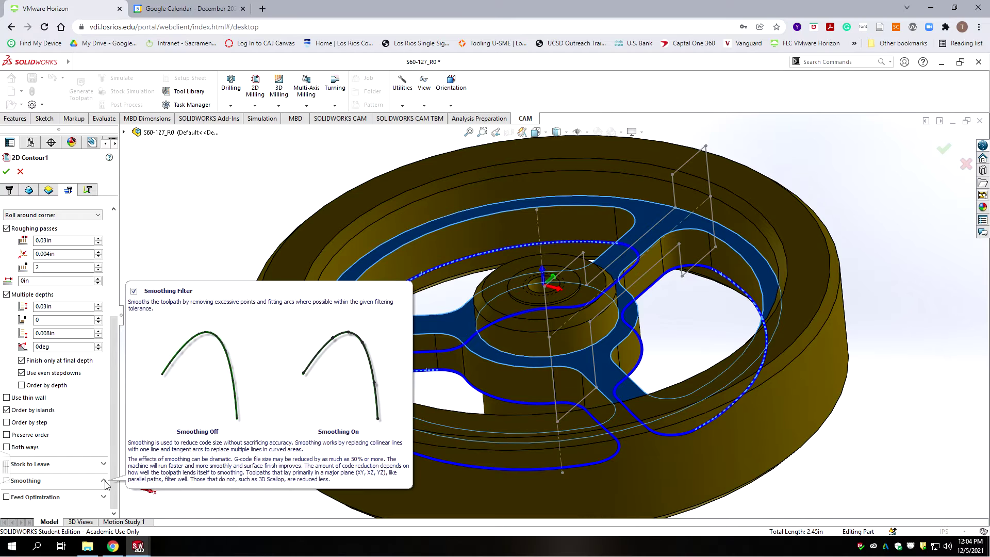
left_click(6, 482)
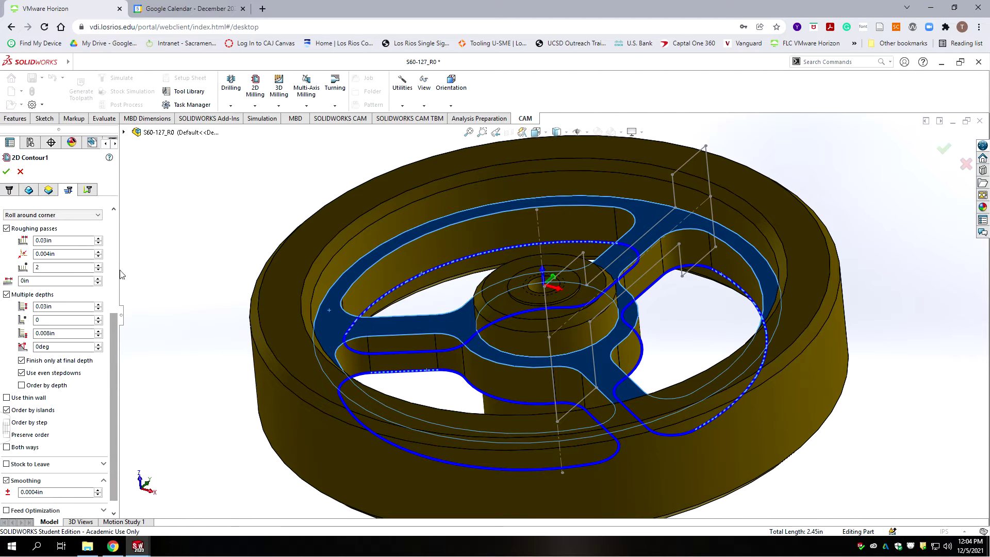
scroll(114, 371, "up", 5)
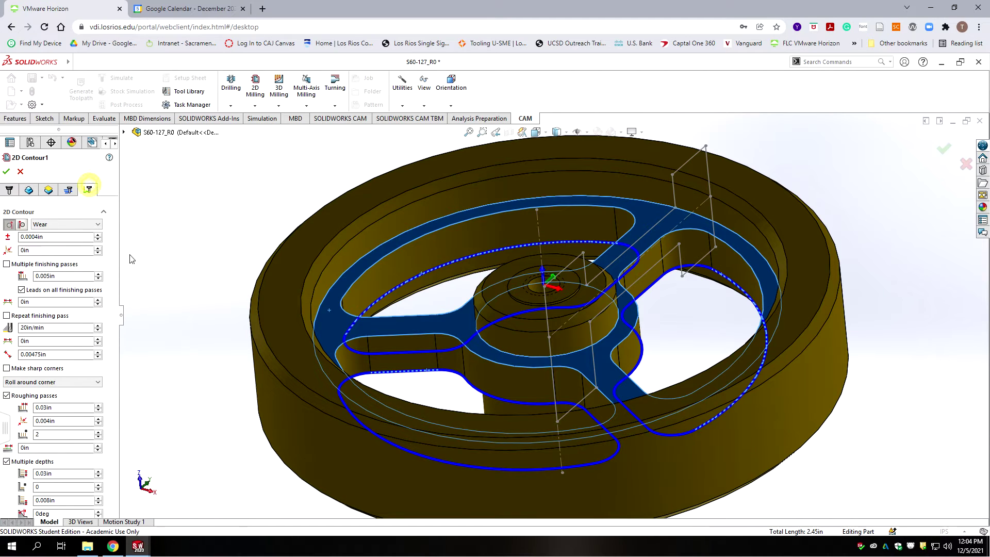
- Turn off keep tool down and set the vertical lead-in radius to 0 in, accepting the contour operation
left_click(87, 191)
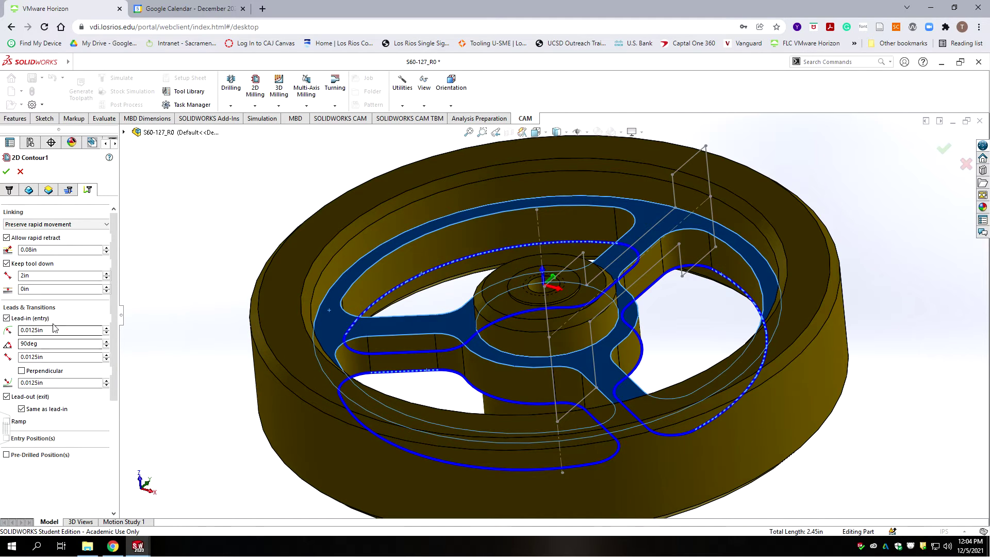
left_click(7, 264)
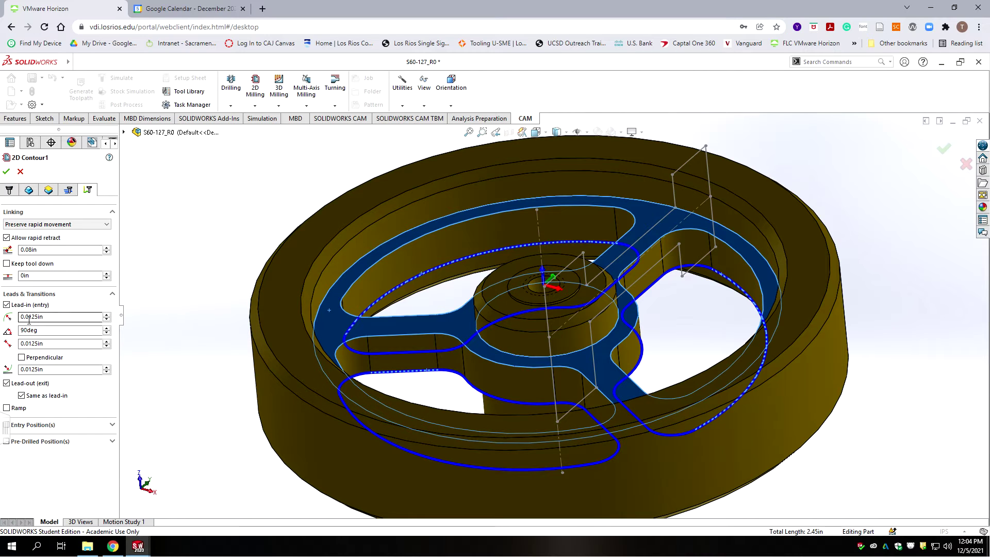
left_click(44, 344)
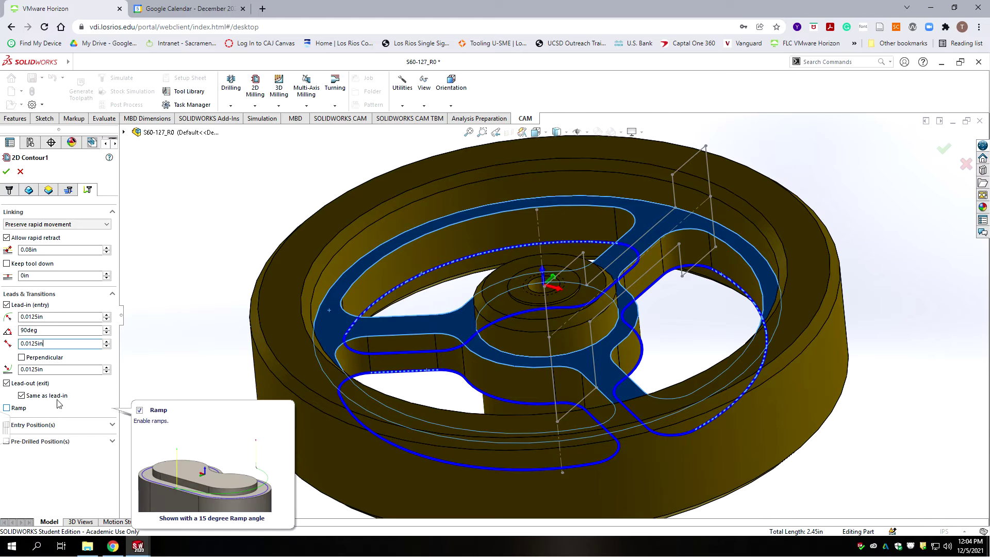
left_click(41, 370)
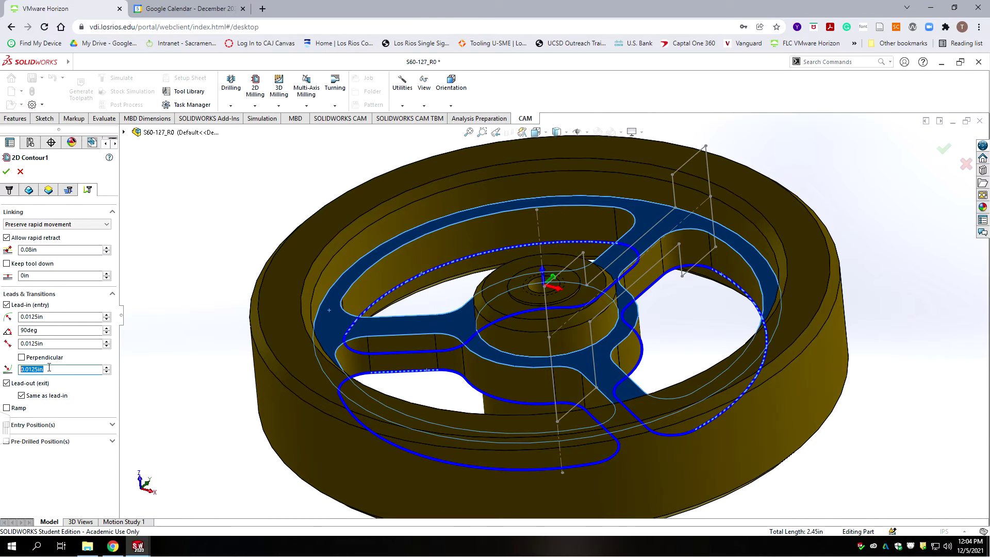
type("0")
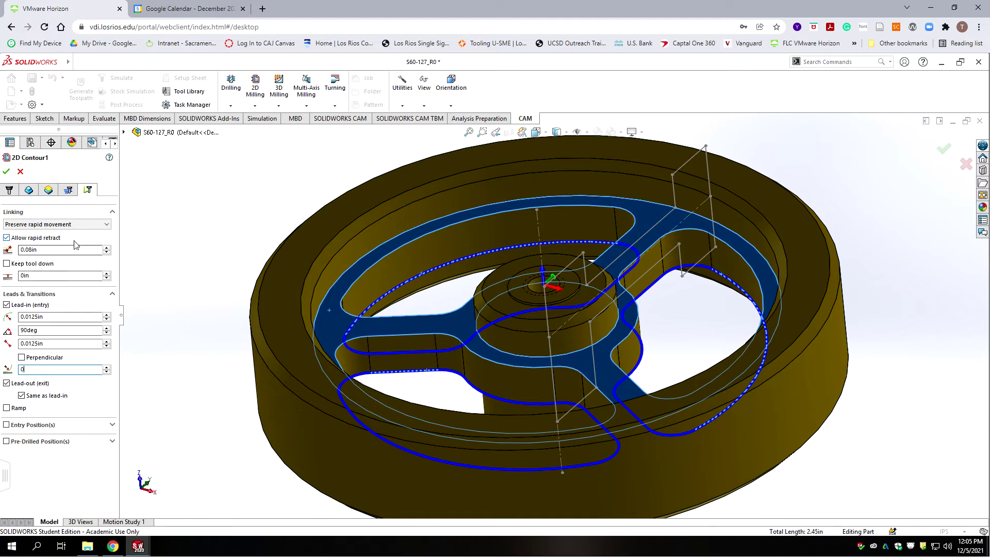
left_click(7, 172)
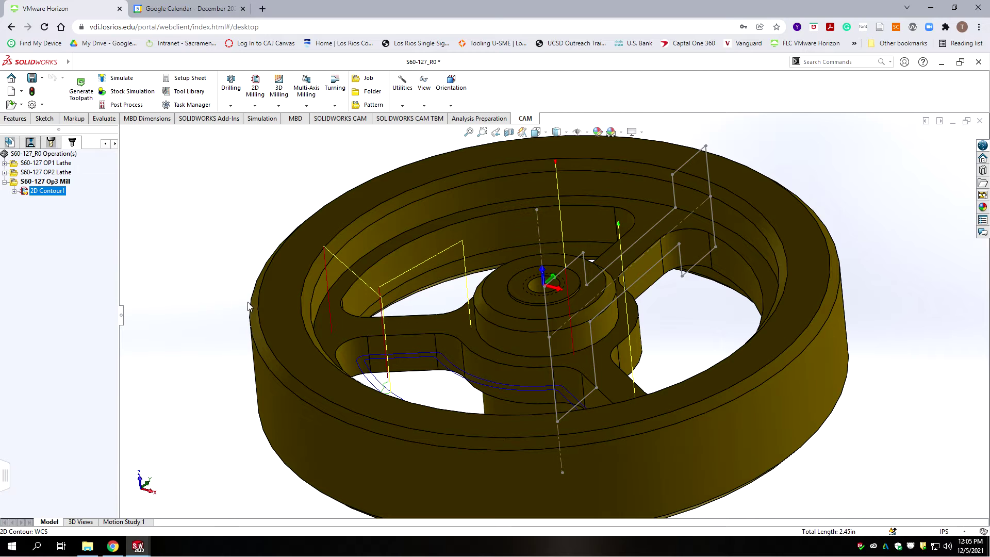
- Edit the 2D Contour operation to reverse the first two selected edges, for the rear and right-hand spoke openings, and regenerate the toolpath
scroll(323, 284, "up", 1)
middle_click_drag(323, 284, 329, 370)
scroll(329, 370, "up", 3)
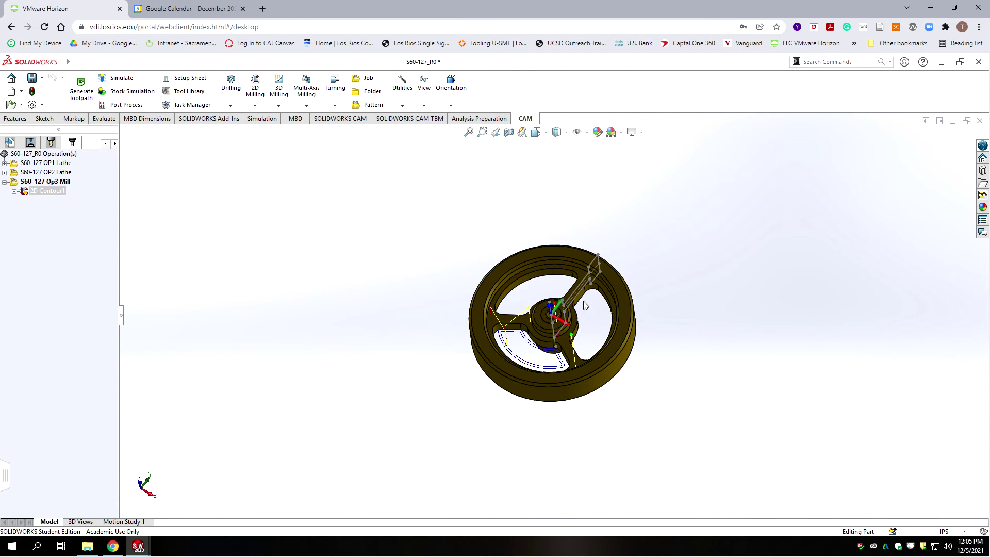
scroll(558, 292, "down", 4)
middle_click_drag(508, 350, 507, 238)
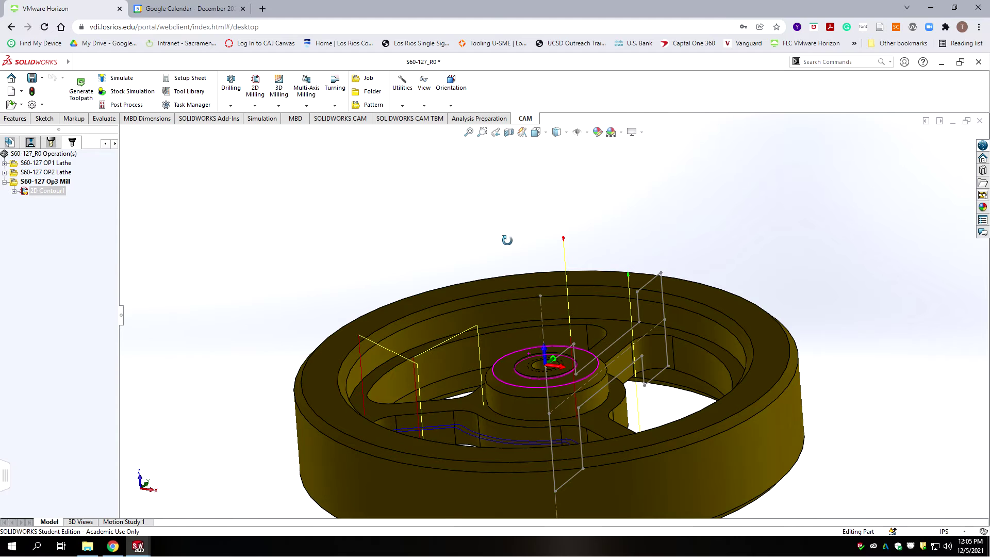
right_click(46, 191)
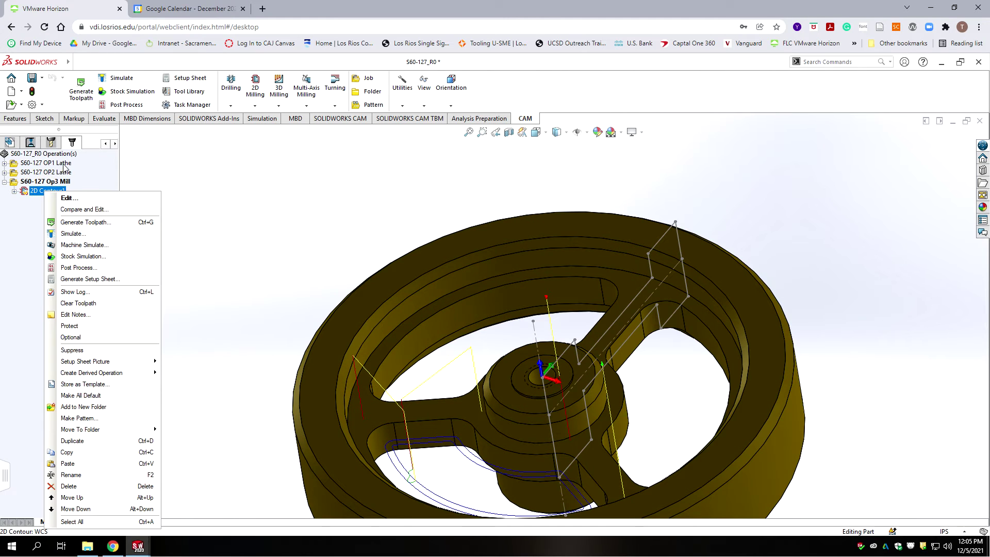
left_click(70, 198)
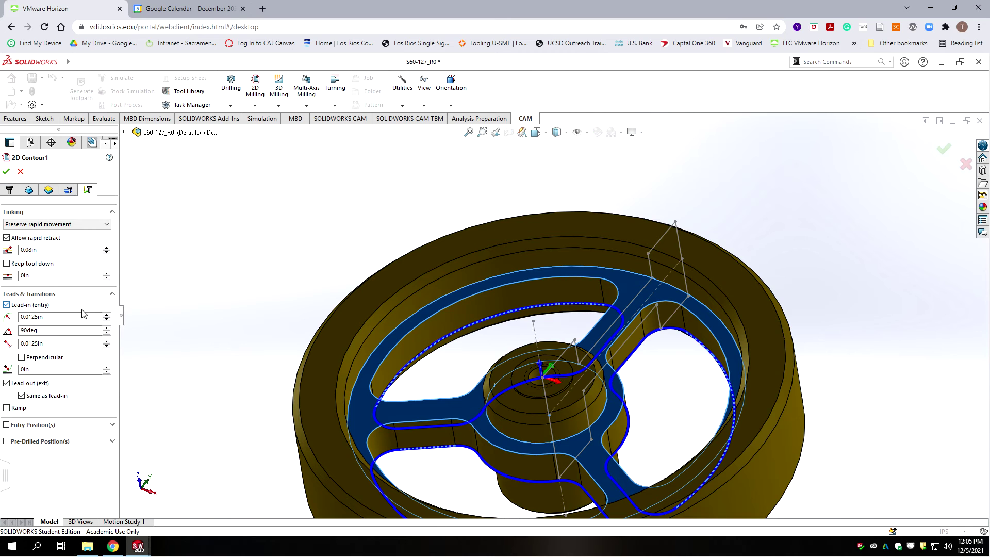
left_click(48, 190)
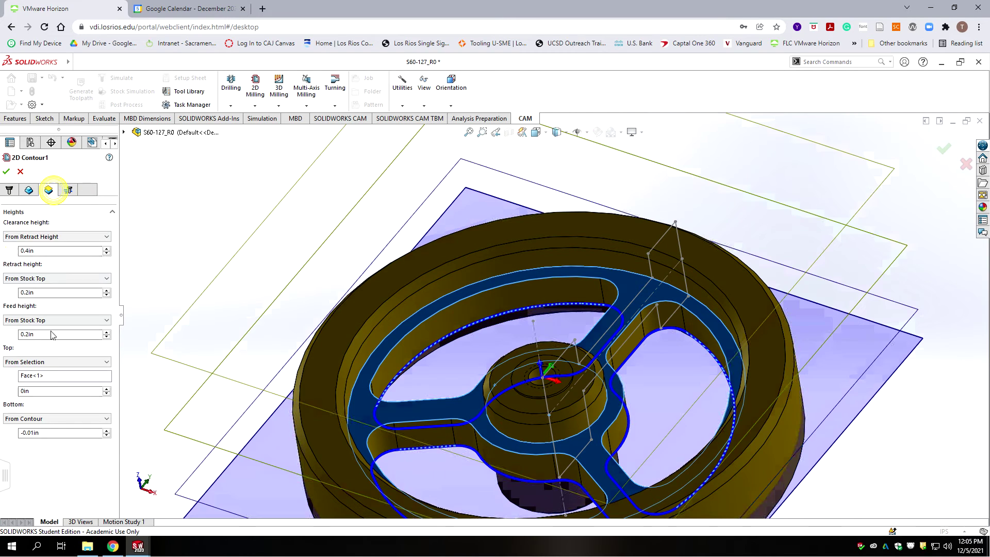
left_click(28, 191)
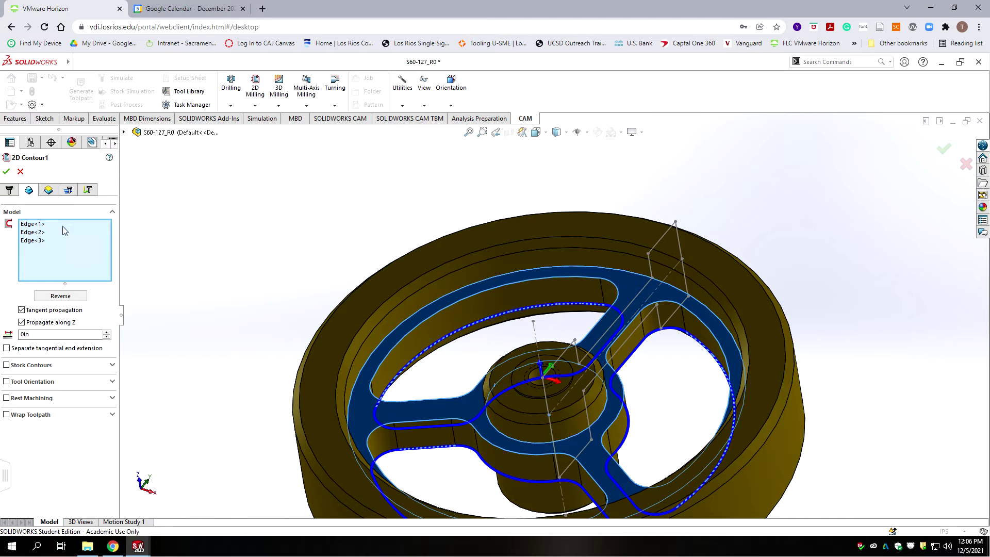
left_click(66, 296)
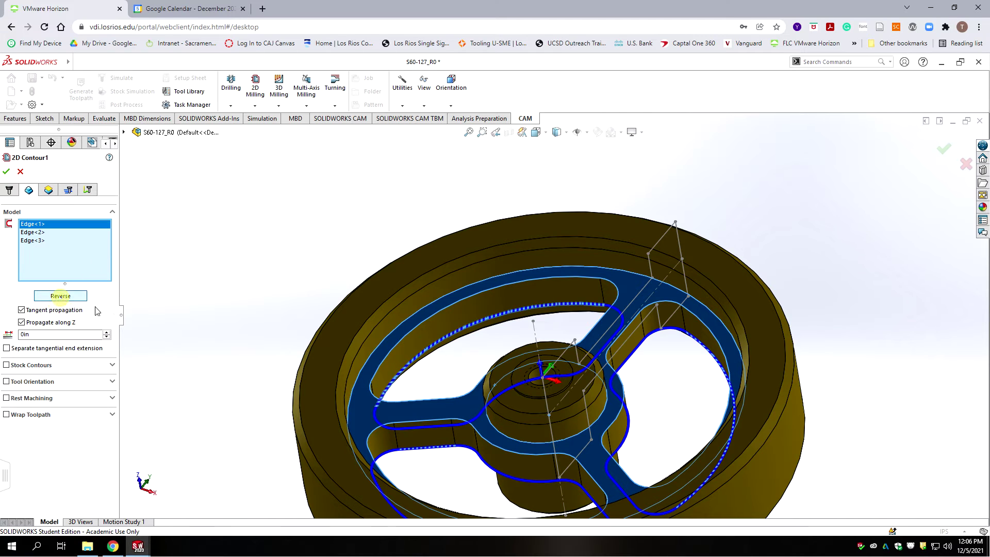
left_click(40, 233)
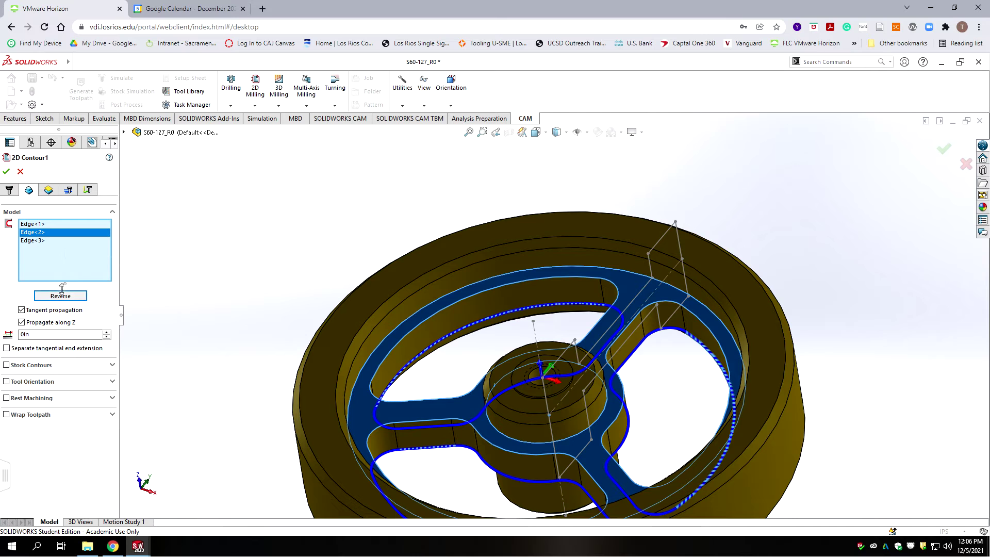
left_click(9, 190)
left_click(7, 172)
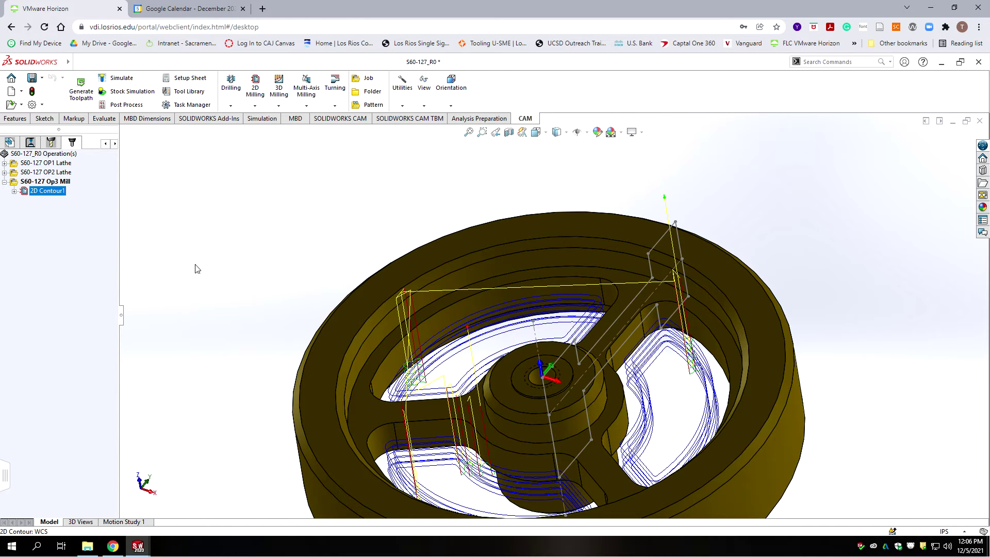
- Examine the contour toolpath in all three spoke openings, including its lead-in and lead-out moves and the rapids between openings
scroll(560, 395, "up", 5)
scroll(590, 354, "down", 4)
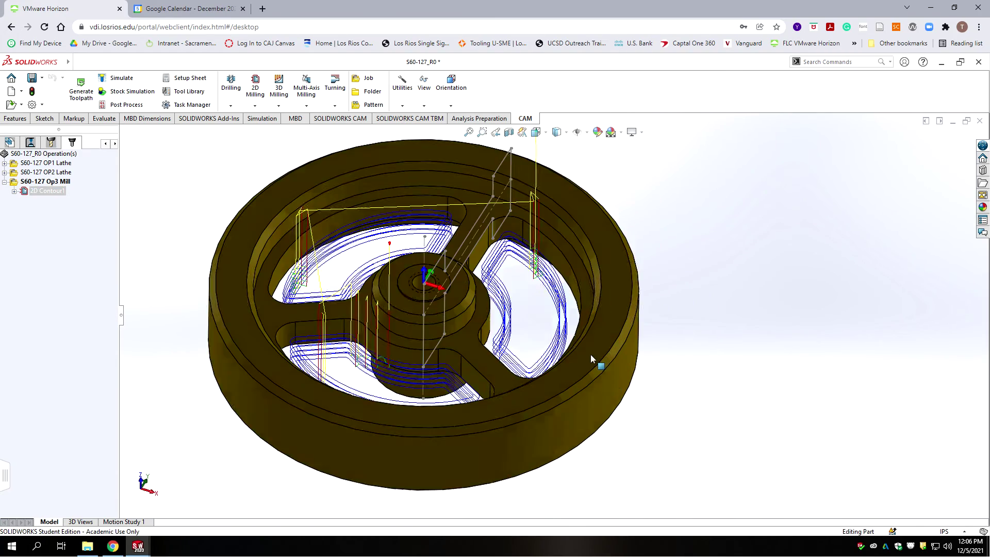
scroll(591, 356, "down", 3)
scroll(478, 340, "up", 4)
middle_click_drag(478, 341, 482, 379)
scroll(541, 170, "down", 6)
mouse_move(415, 346)
middle_mouse_down()
mouse_move(407, 370)
mouse_move(407, 338)
middle_mouse_up()
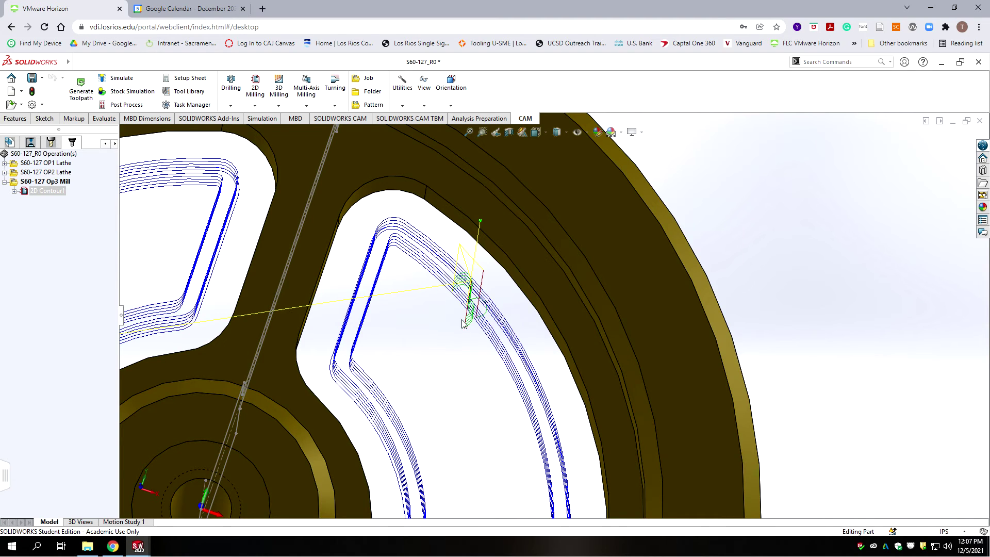
scroll(477, 301, "down", 4)
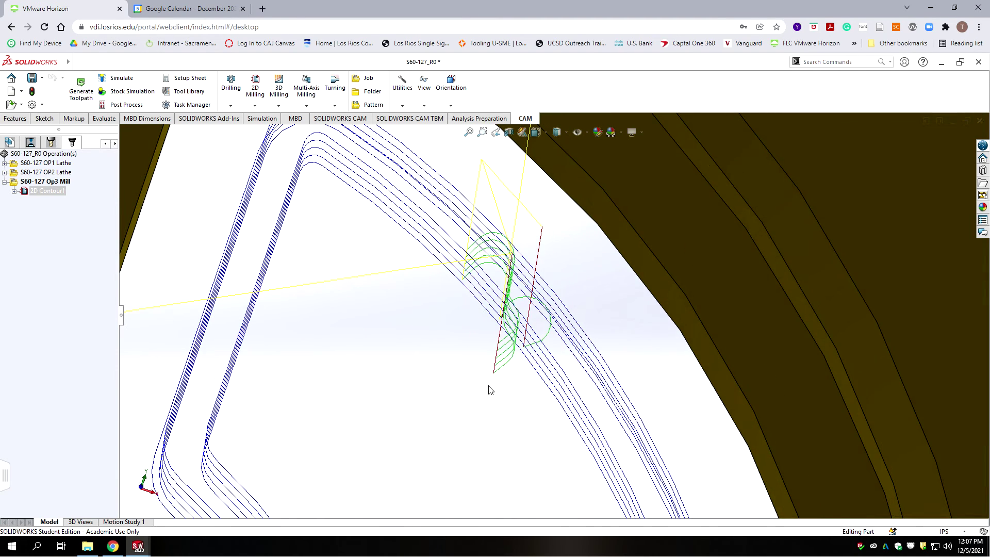
scroll(488, 393, "up", 8)
scroll(527, 387, "up", 2)
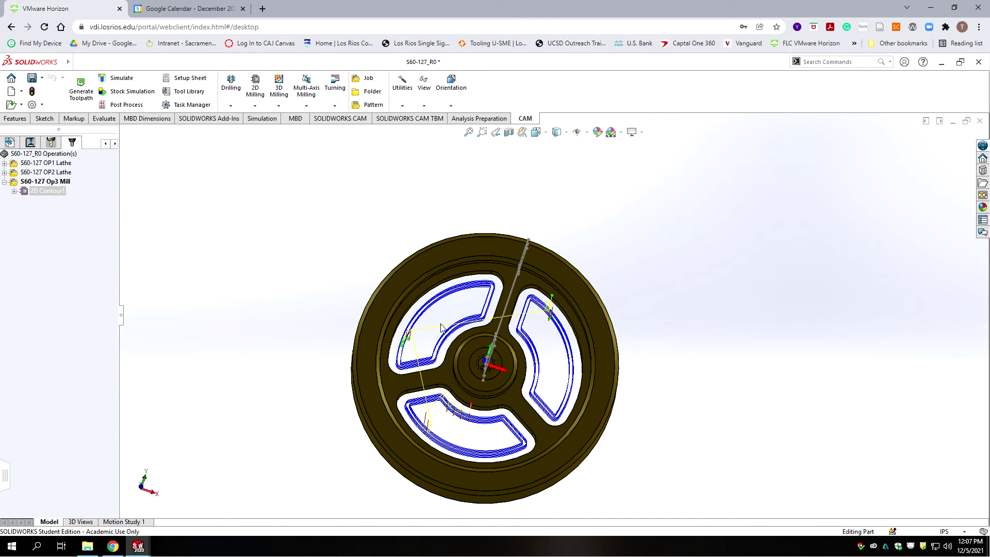
middle_click_drag(525, 420, 491, 291)
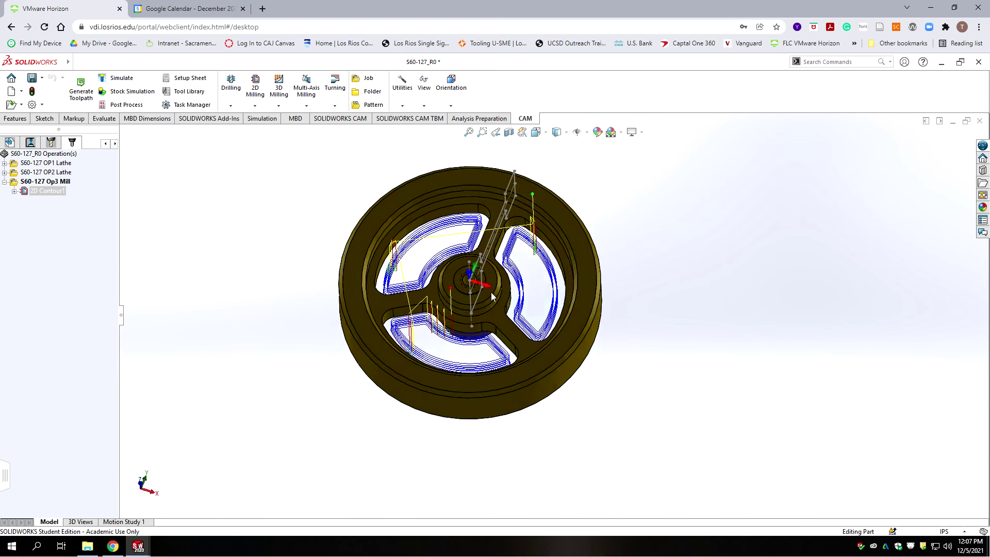
middle_click_drag(576, 422, 567, 282)
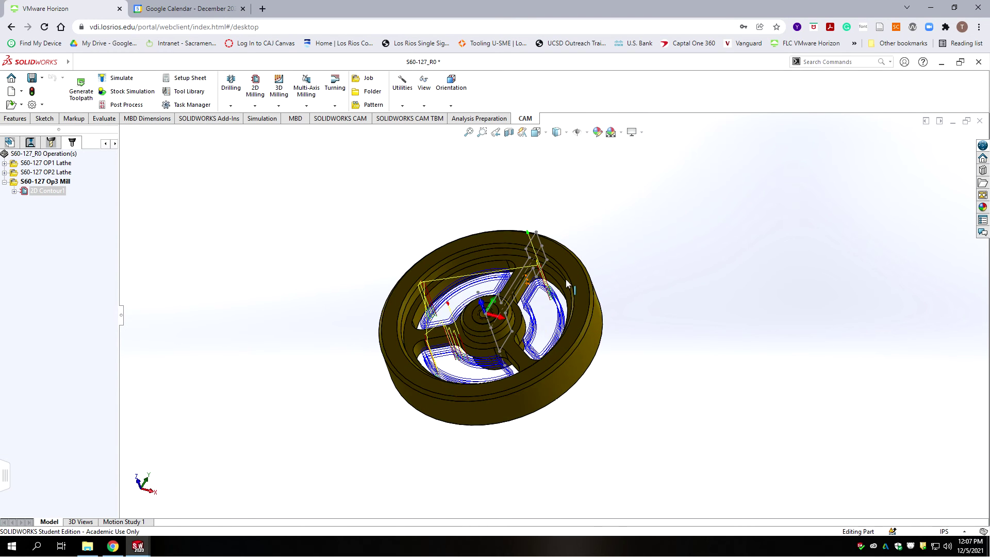
scroll(567, 282, "down", 3)
middle_click_drag(637, 298, 646, 265)
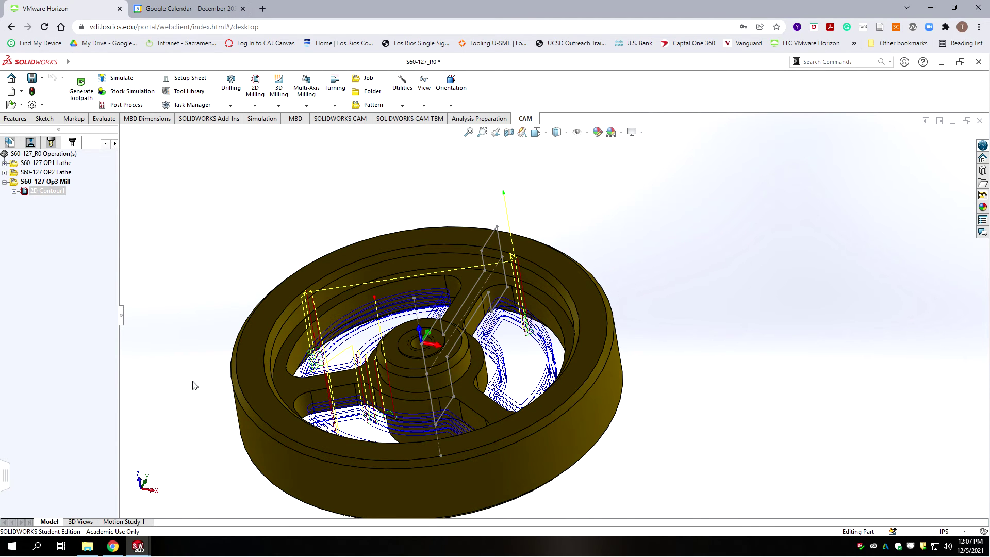
- Run the stock simulation for the S60-127 Op3 Mill job and close it
left_click(84, 278)
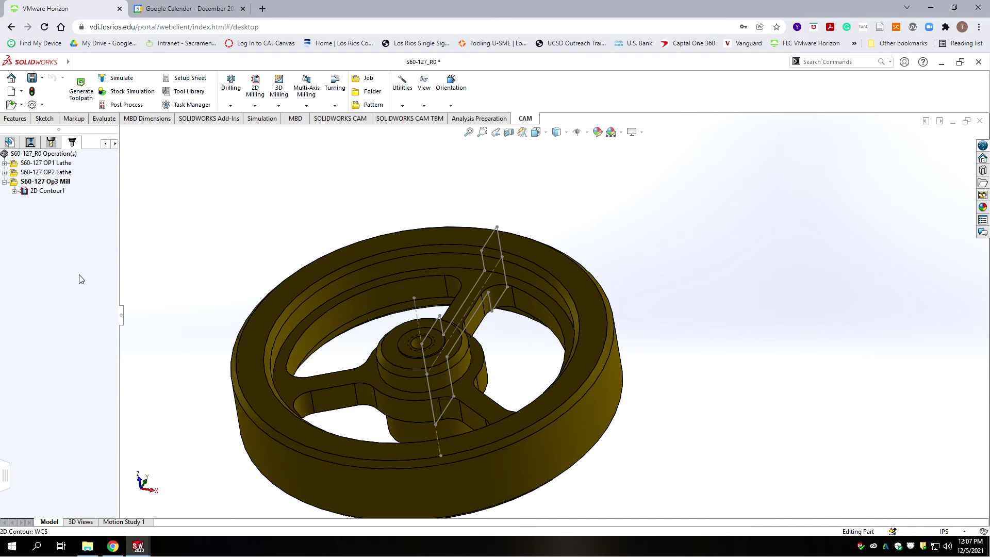
left_click(42, 182)
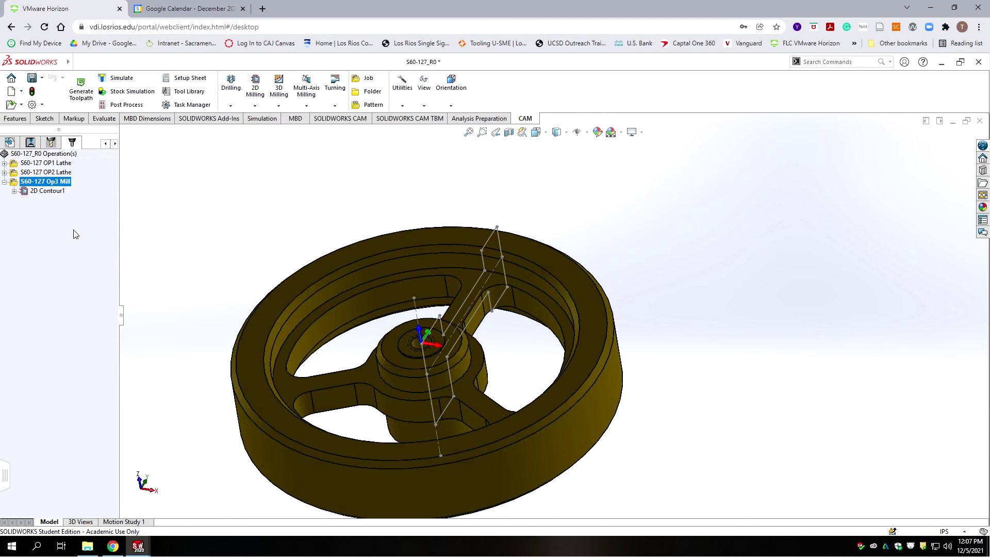
left_click(125, 96)
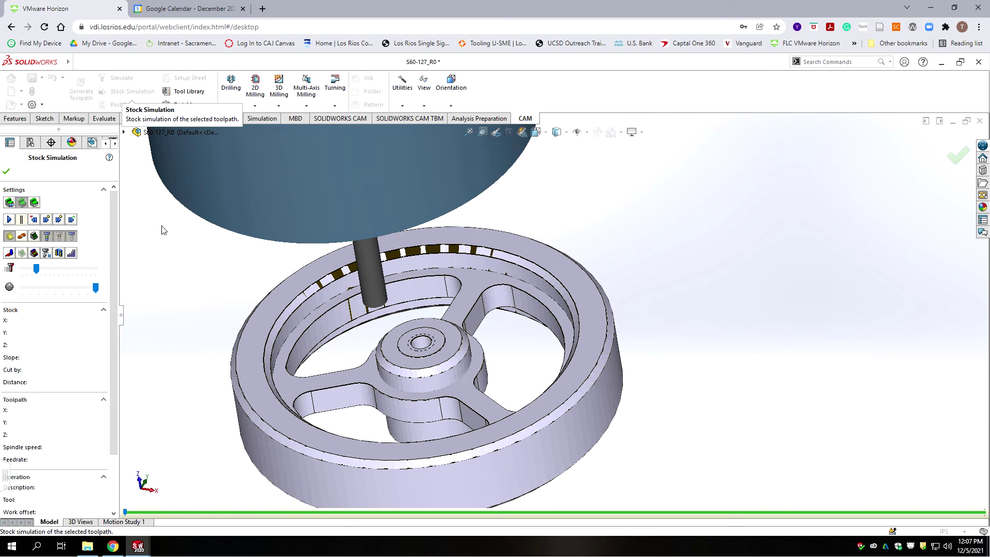
left_click(9, 220)
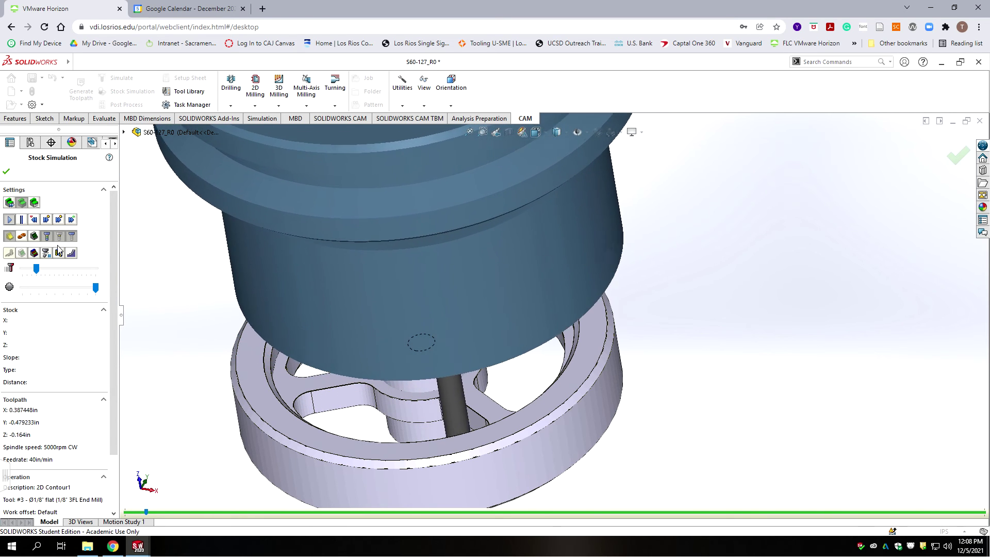
left_click(7, 173)
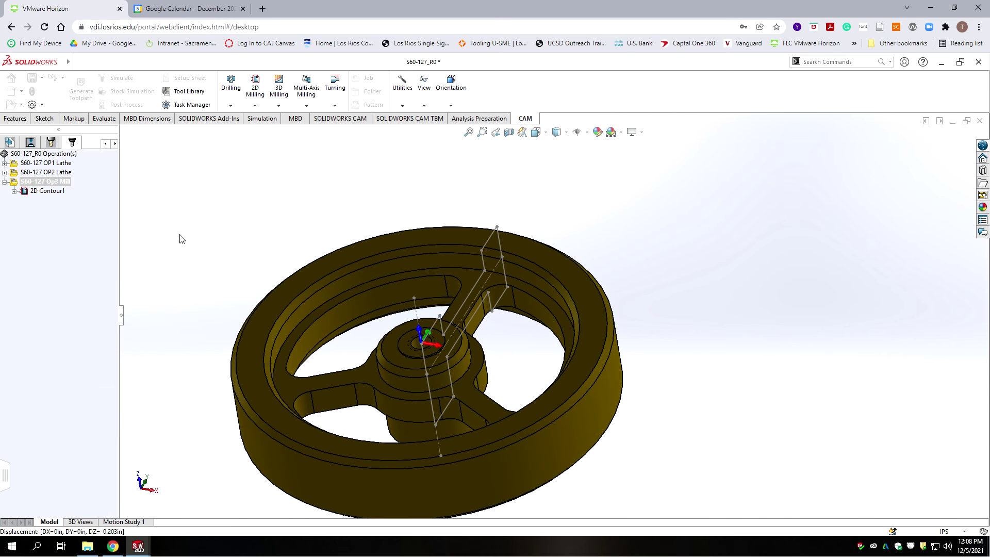
- Collapse the S60-127 Op3 Mill job in the operations tree and save the part
left_click(4, 182)
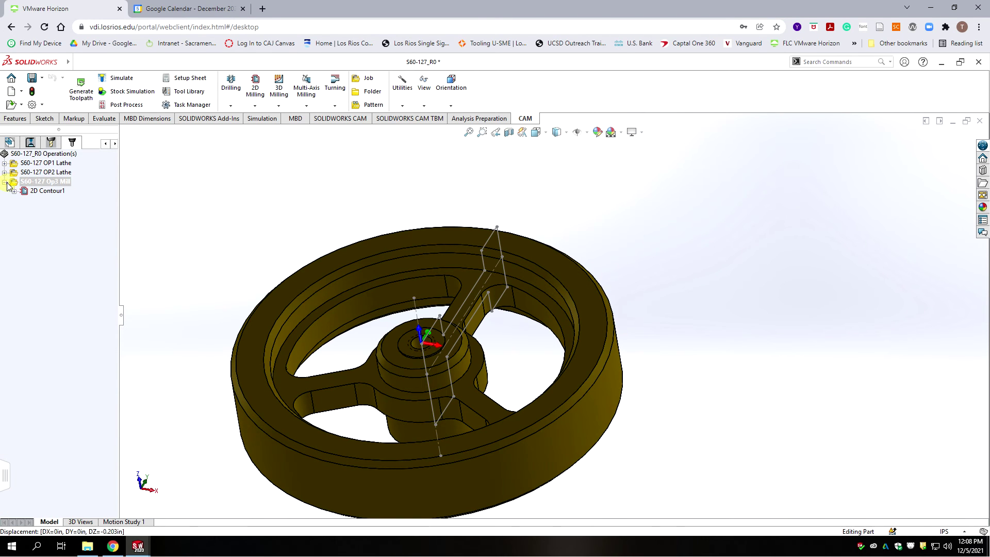
left_click(158, 241)
key("ctrl+s")
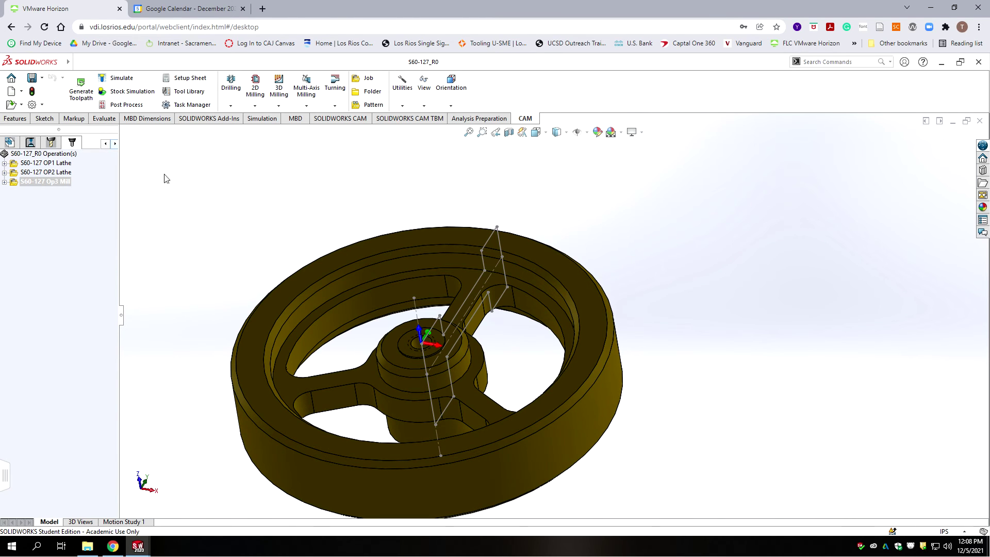